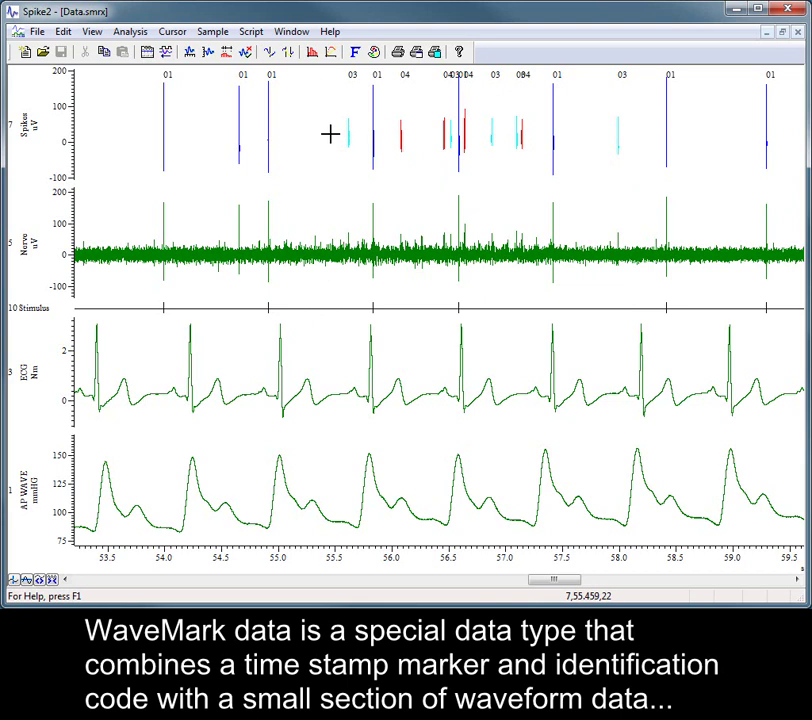
Zoom in twice on the Spikes channel until the single spike near 55.835 s fills it.
left_click_drag(333, 134, 414, 133)
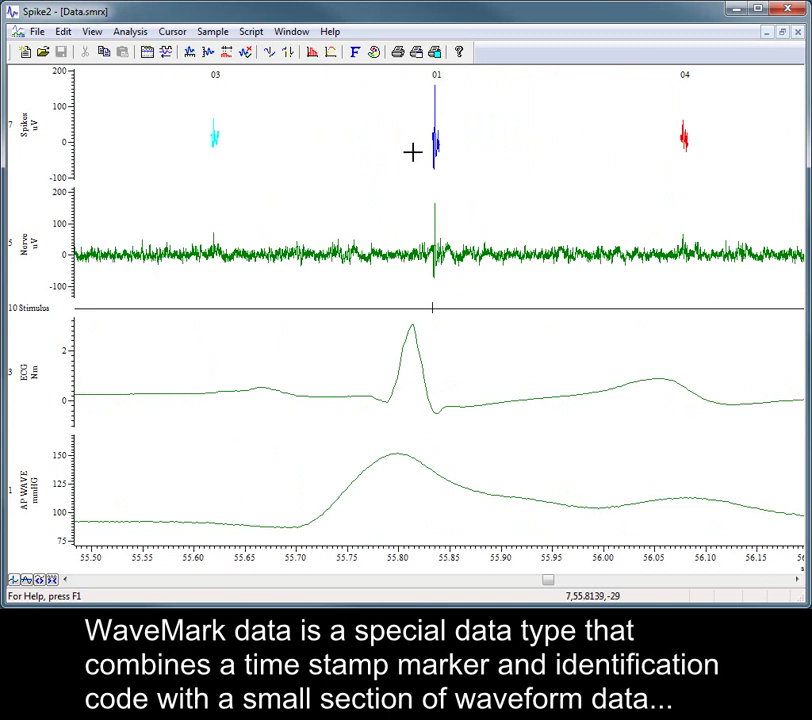
left_click_drag(416, 149, 453, 150)
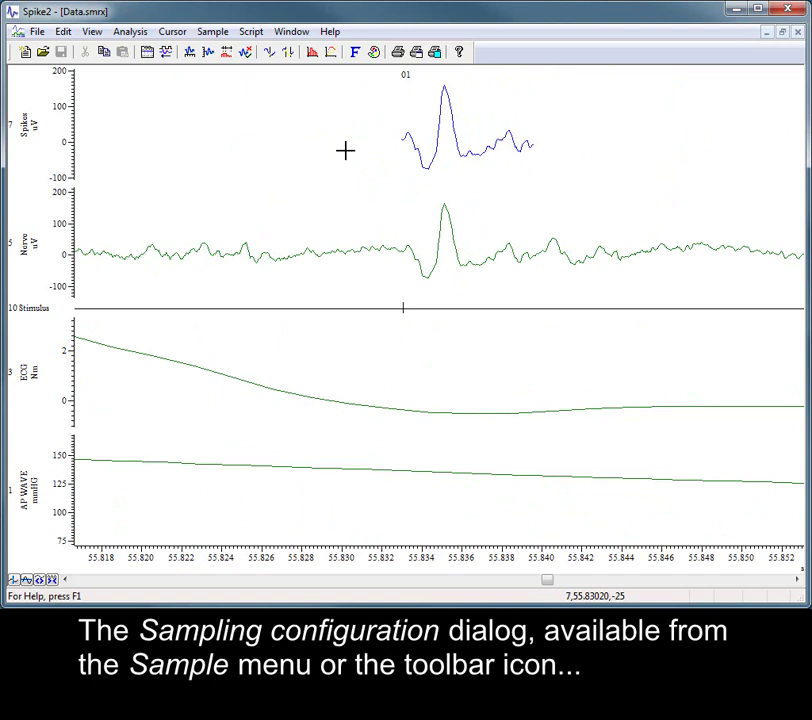
Minimize the Data.smrx window and bring up the Sampling Configuration channel list.
left_click(765, 32)
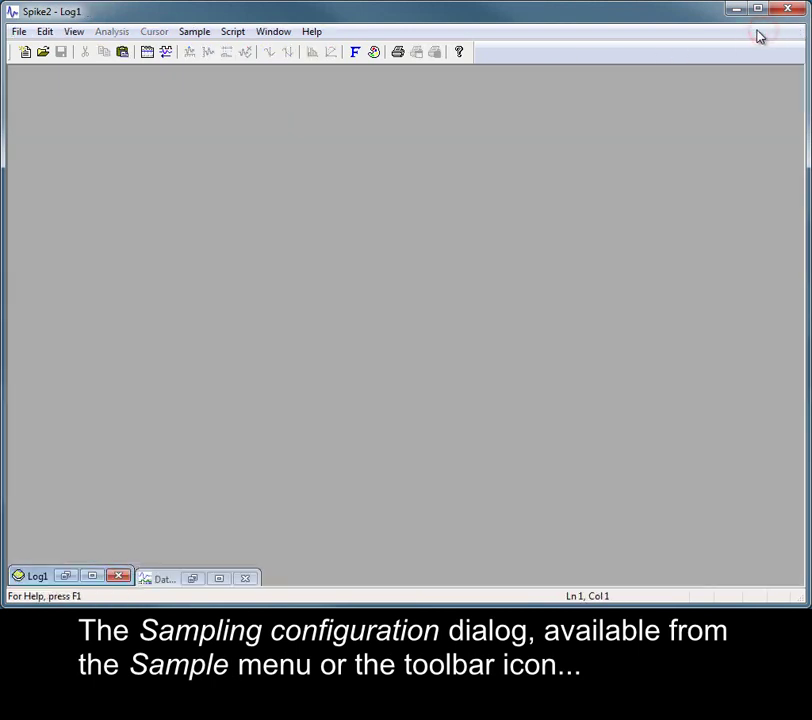
left_click(203, 32)
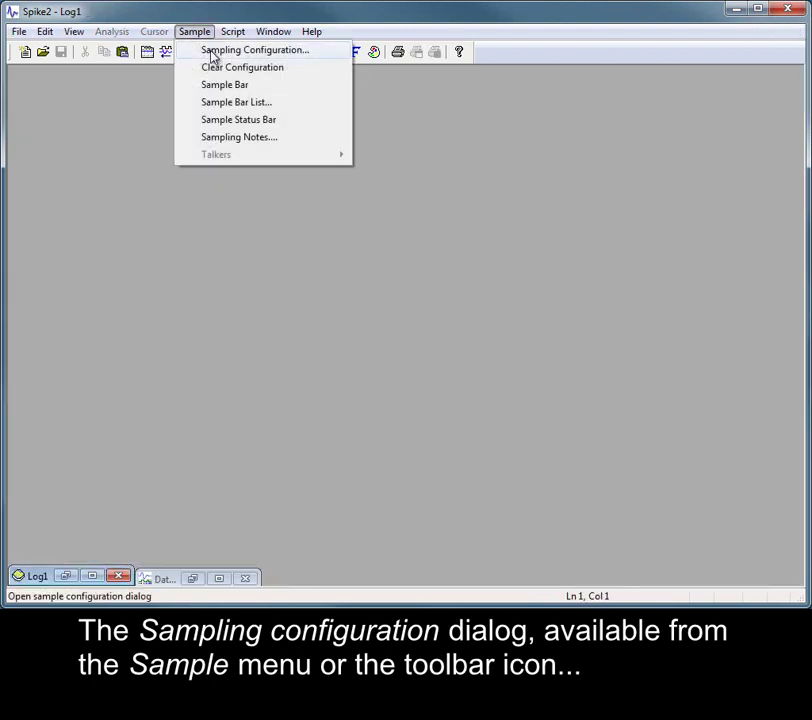
left_click(116, 110)
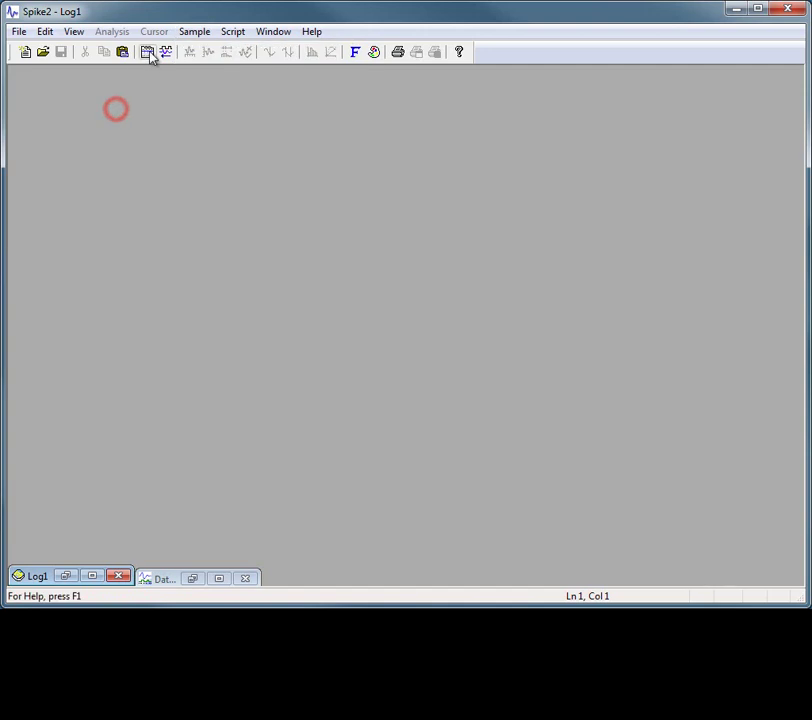
left_click(148, 53)
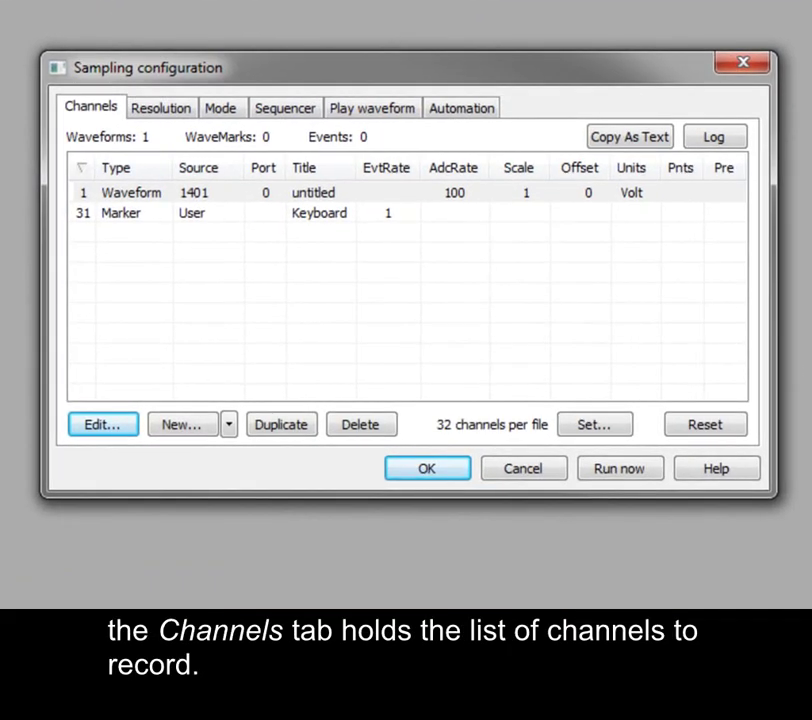
left_click(96, 113)
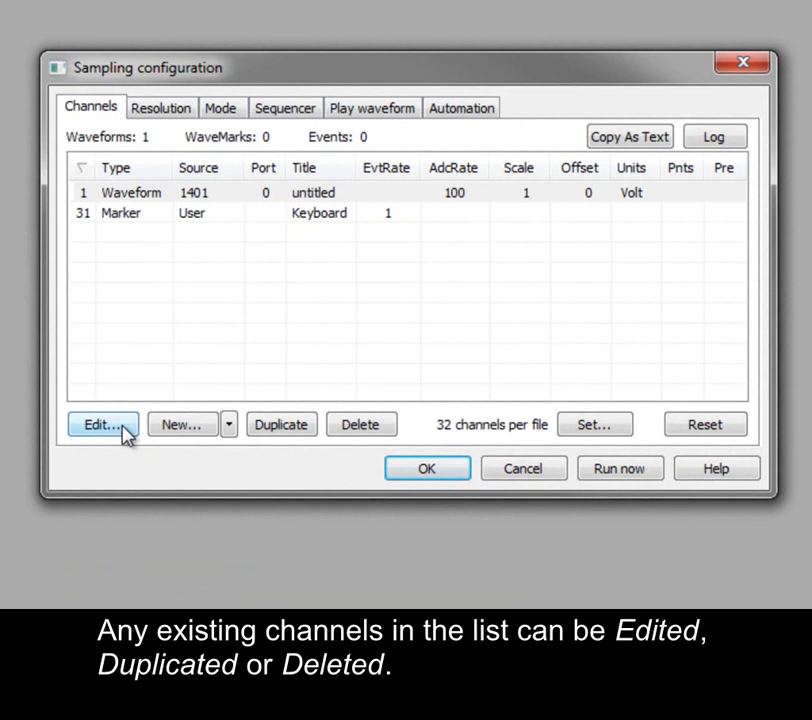
Duplicate then delete channel 2, and reset the configuration so only the Keyboard marker remains.
left_click(300, 428)
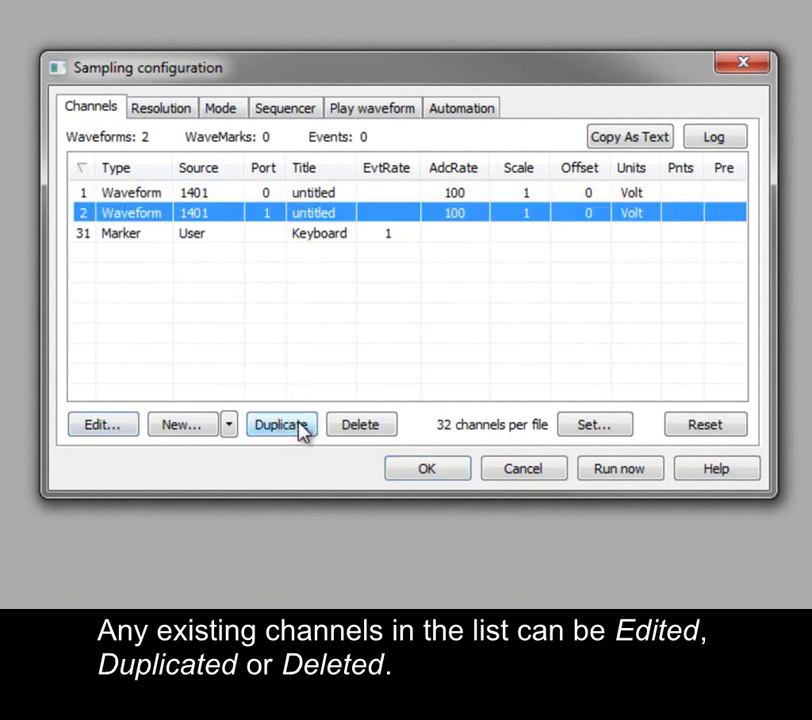
left_click(380, 428)
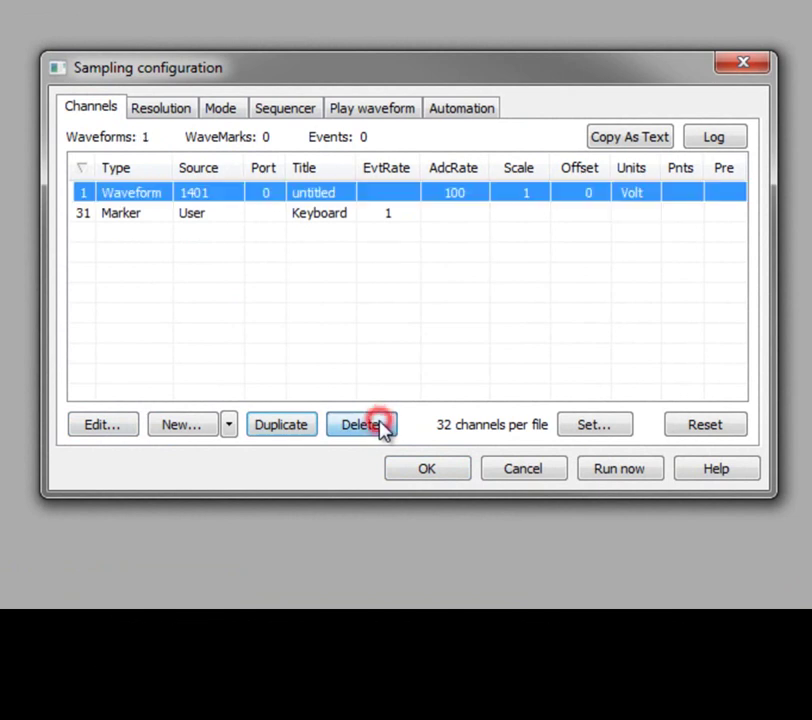
left_click(731, 432)
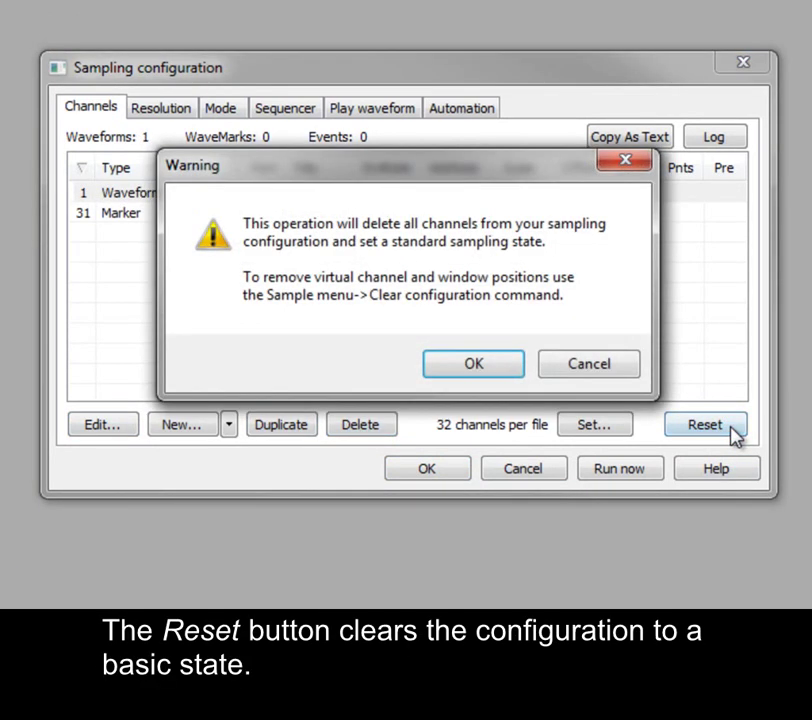
left_click(493, 364)
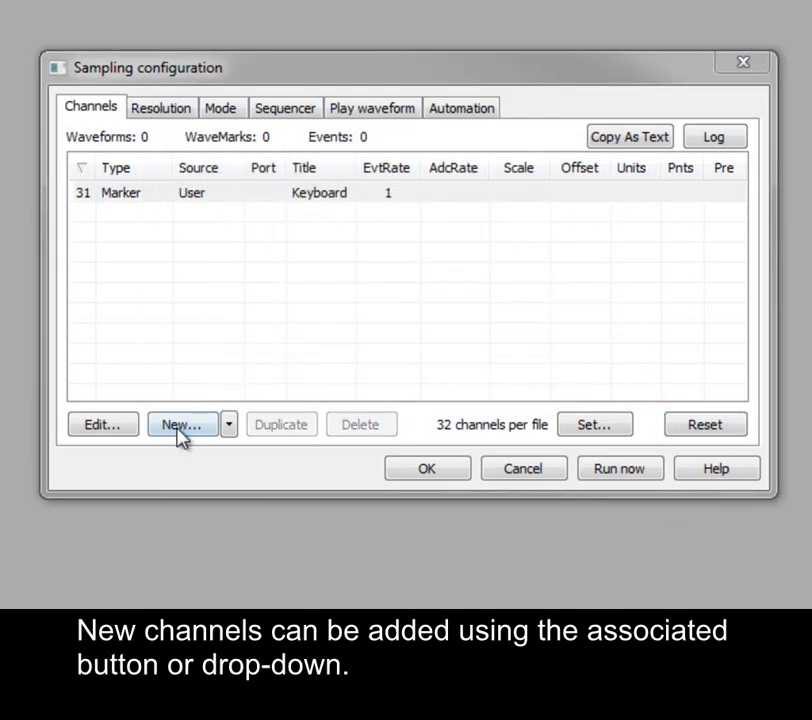
Add a new channel, keeping channel number 1 and type Waveform.
left_click(232, 430)
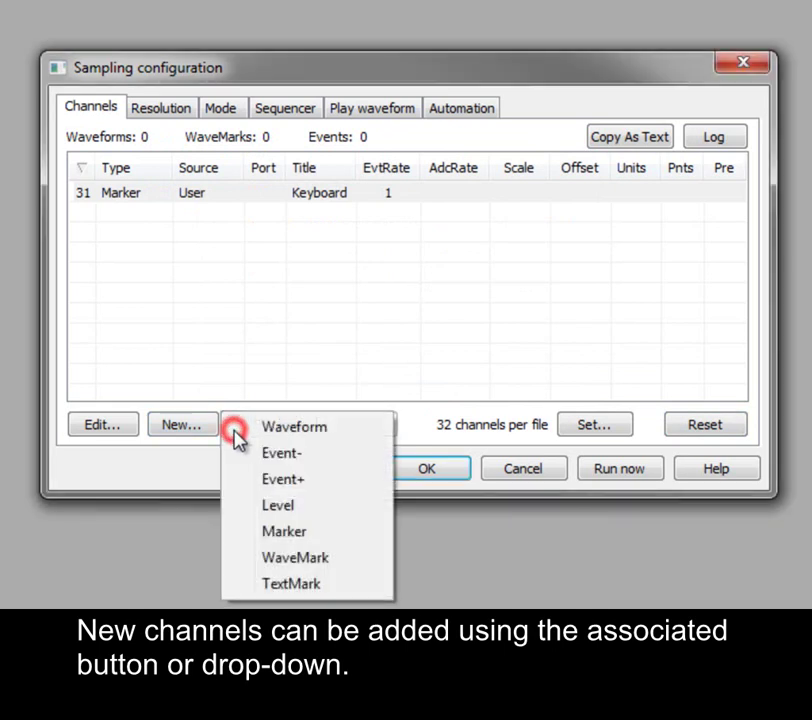
left_click(332, 430)
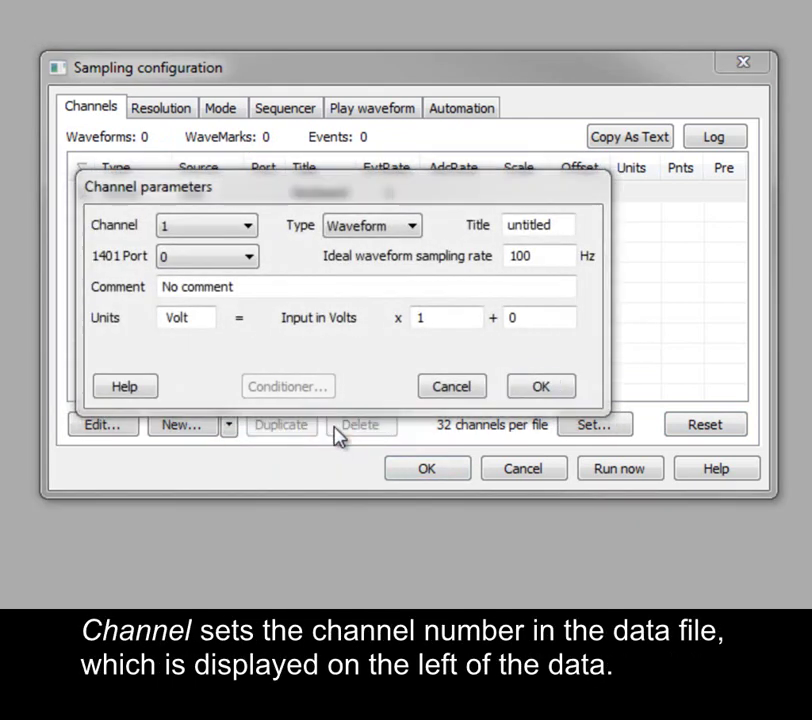
left_click(255, 195)
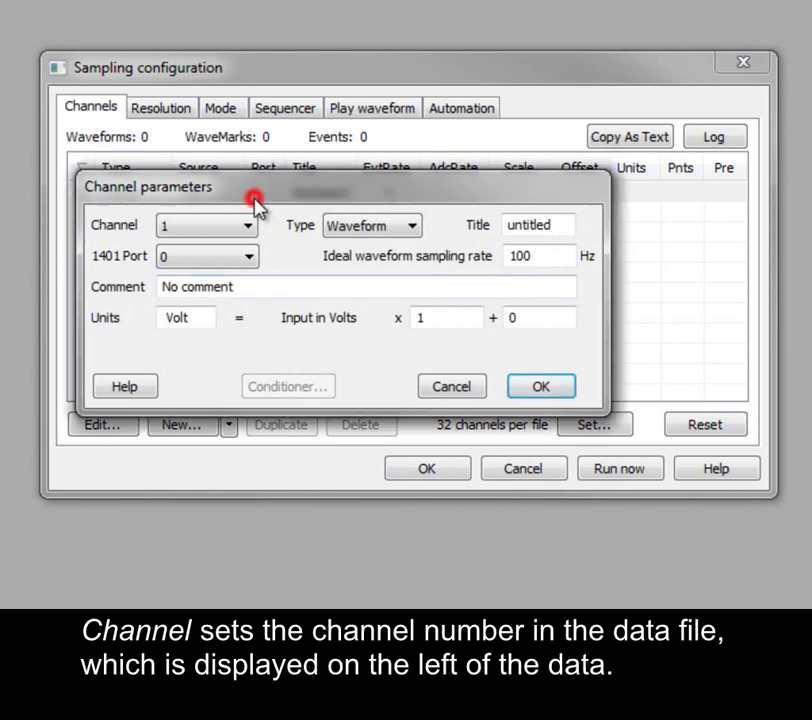
left_click(250, 227)
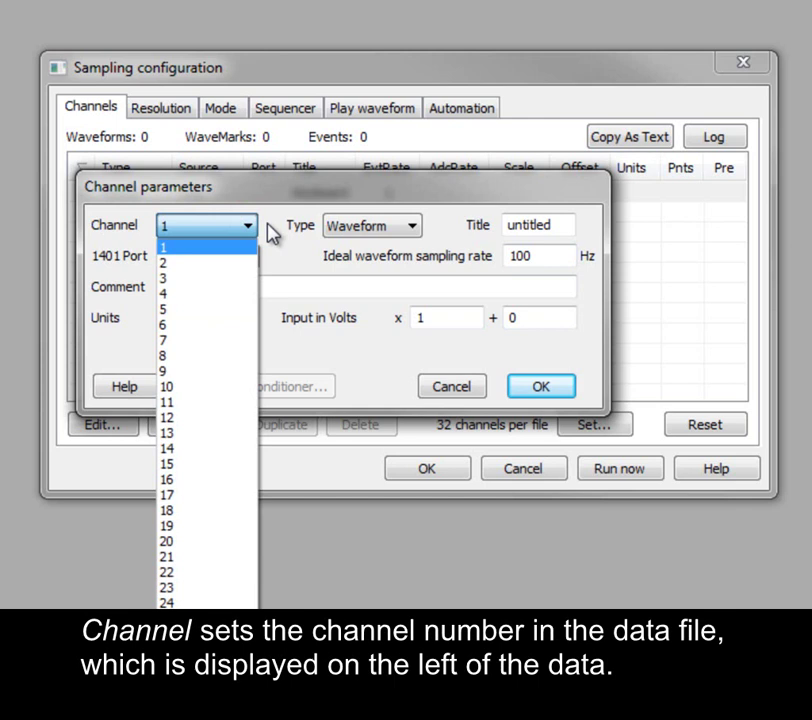
left_click(276, 226)
left_click(412, 228)
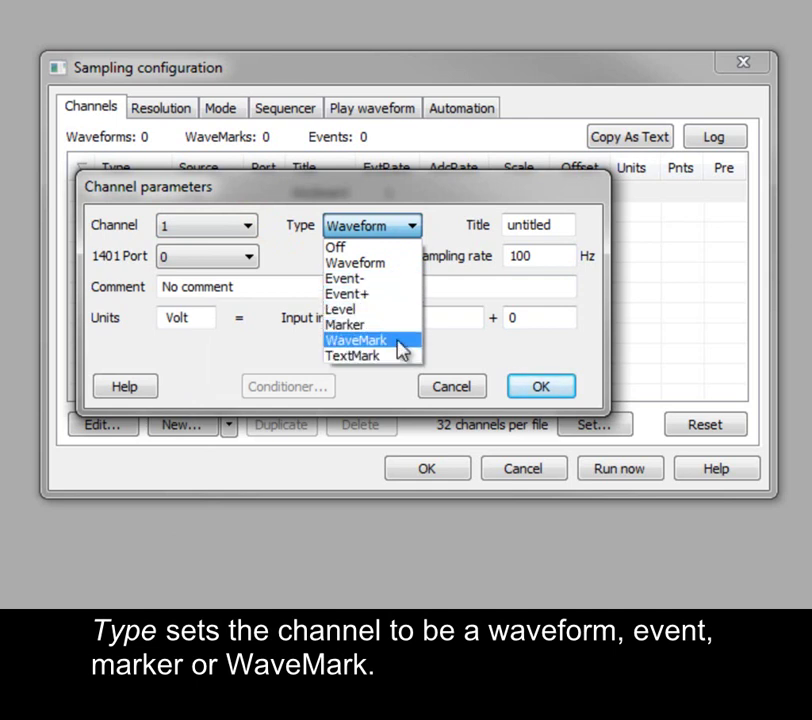
left_click(406, 266)
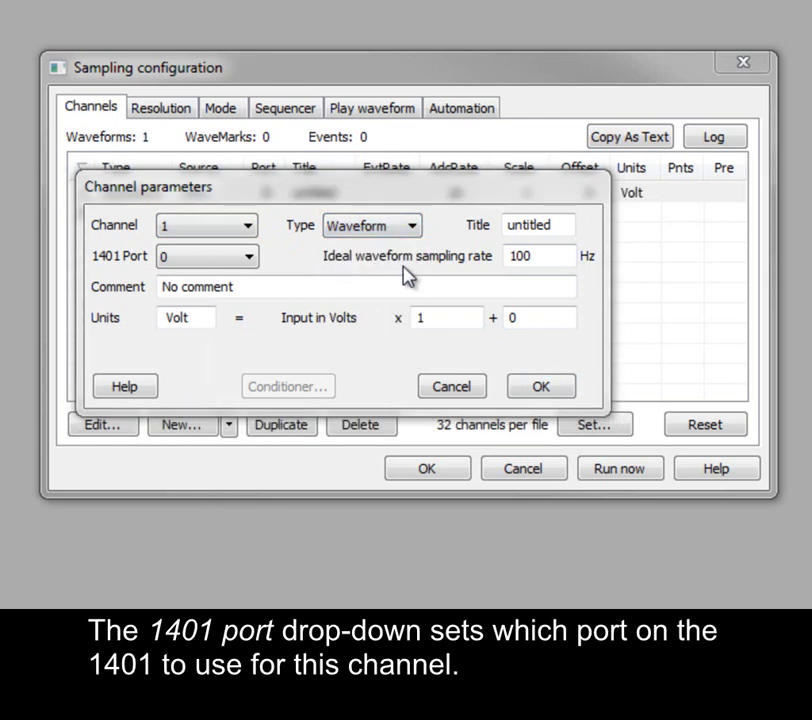
Keep 1401 port 0, title channel 1 'Resp', and lower its sampling rate to 10 Hz.
left_click(248, 258)
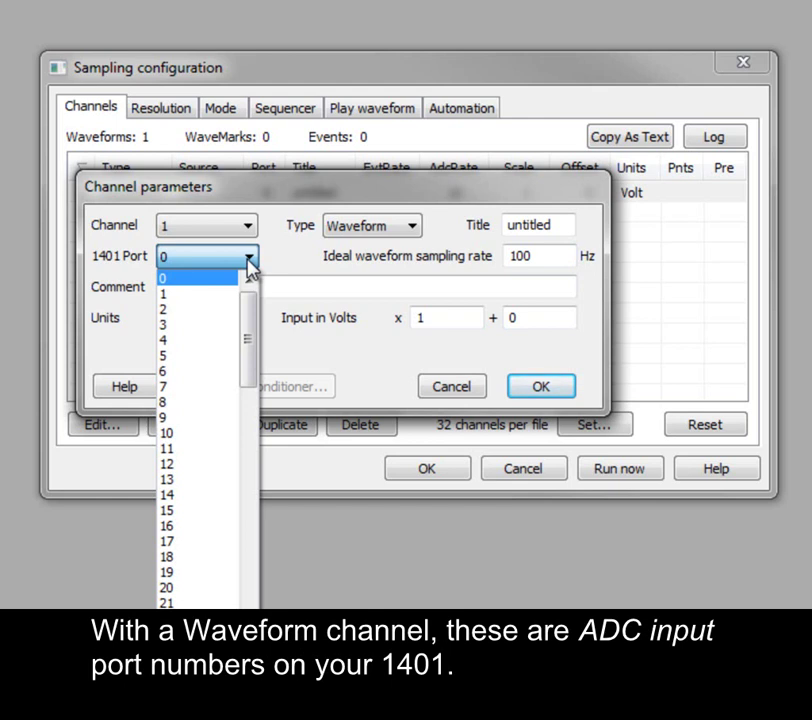
left_click(213, 284)
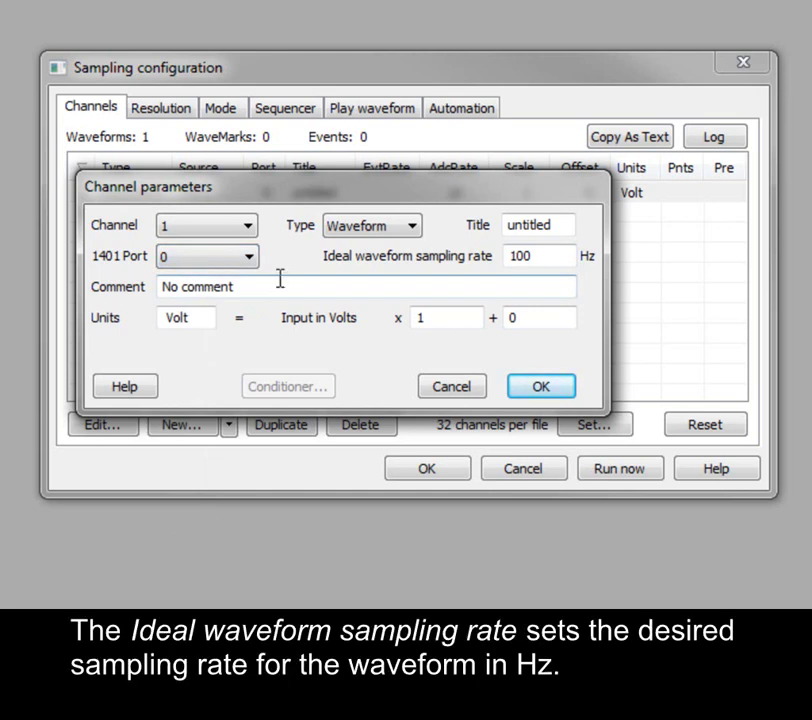
left_click(546, 257)
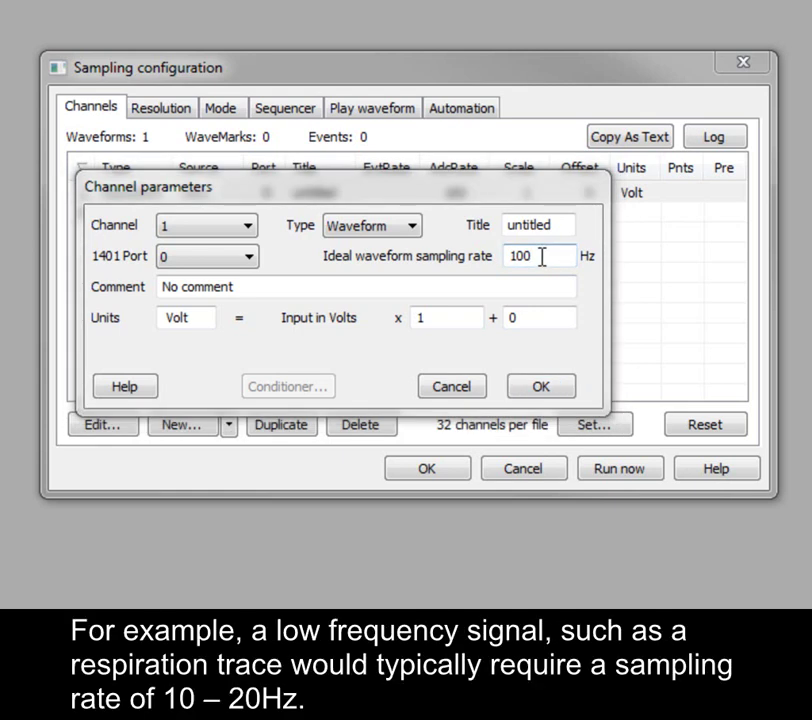
left_click_drag(558, 226, 491, 230)
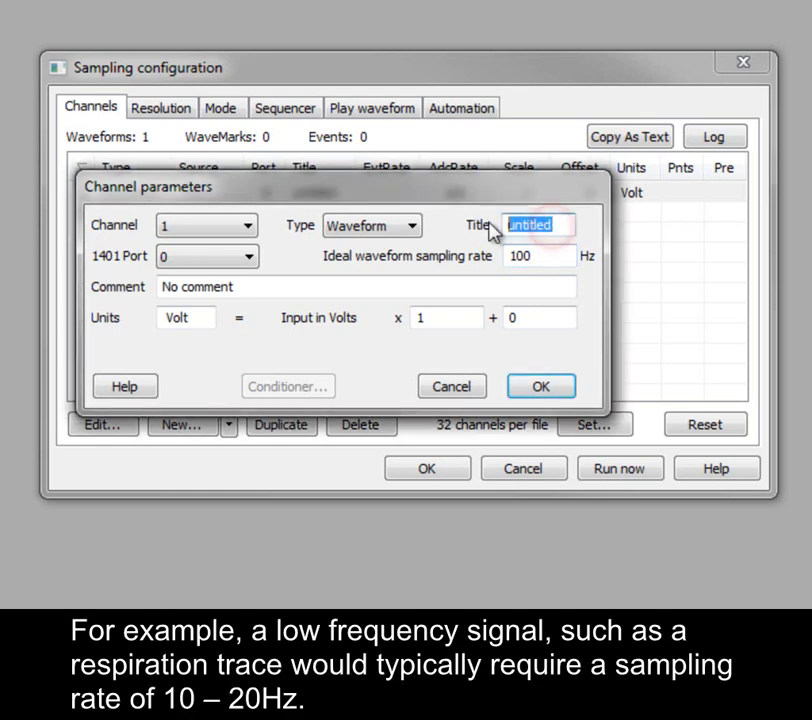
type("Resp")
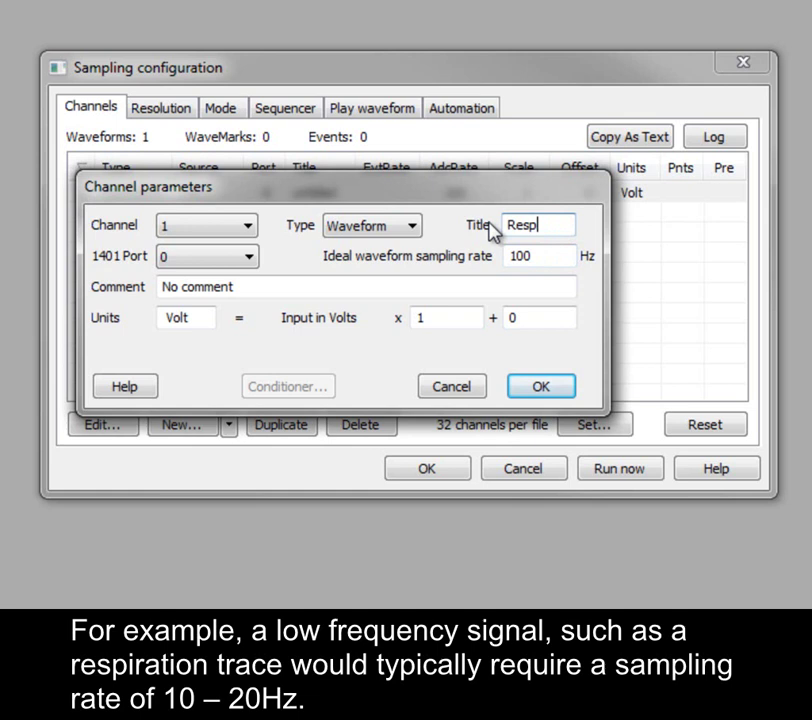
left_click(551, 254)
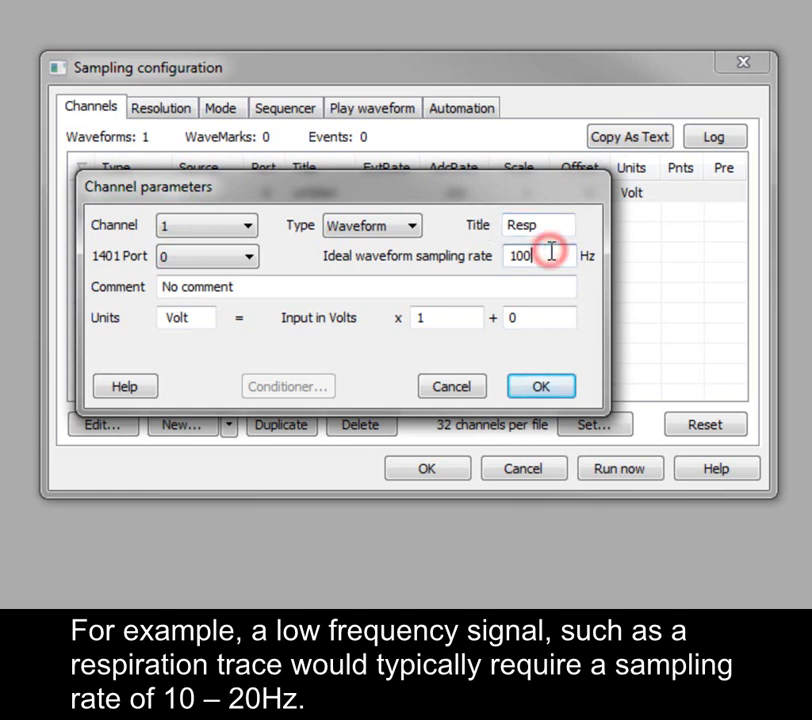
key("BackSpace")
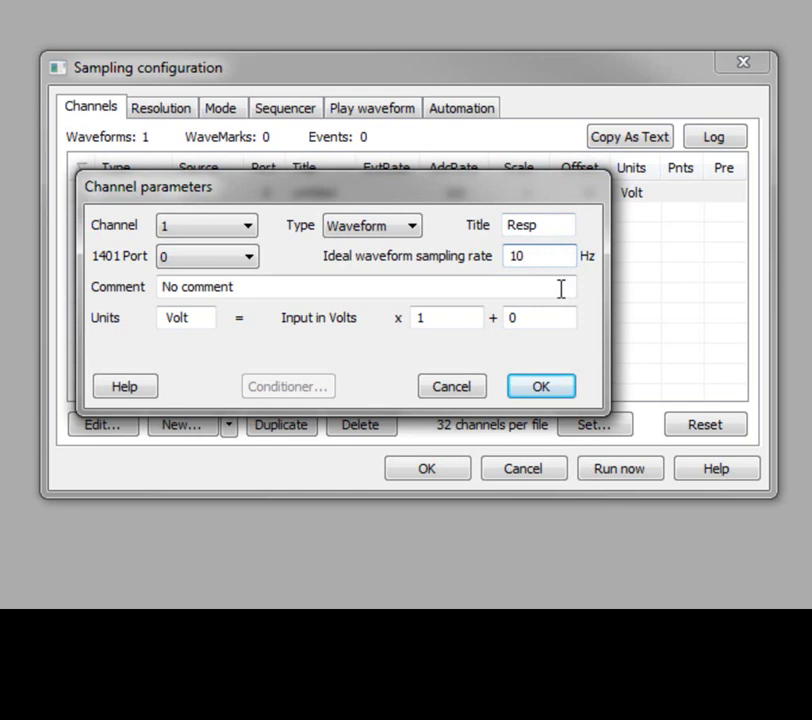
Confirm Resp and add a waveform channel titled EEG sampled at 1000 Hz.
left_click(543, 386)
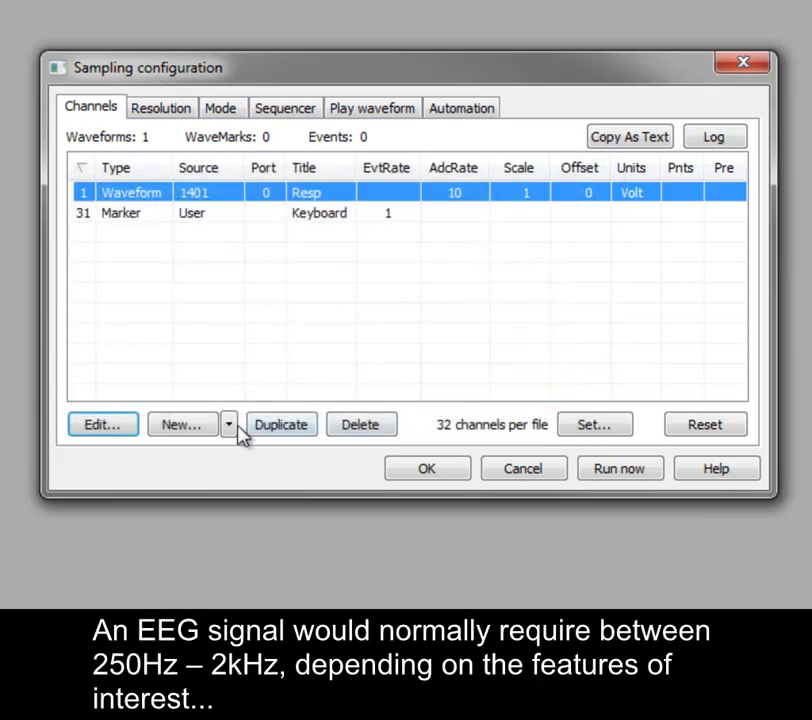
left_click(228, 427)
left_click(272, 431)
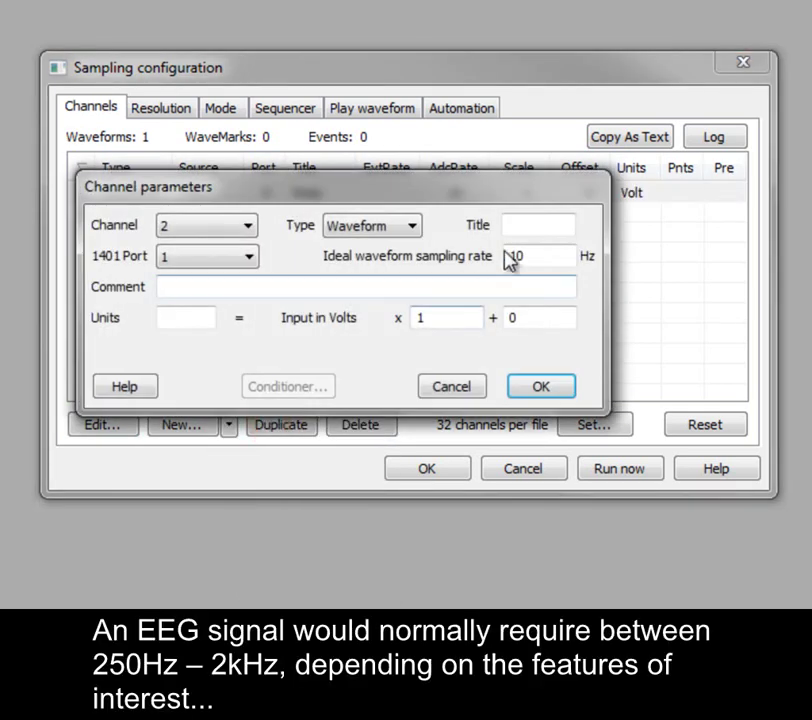
left_click(533, 232)
type("EEG")
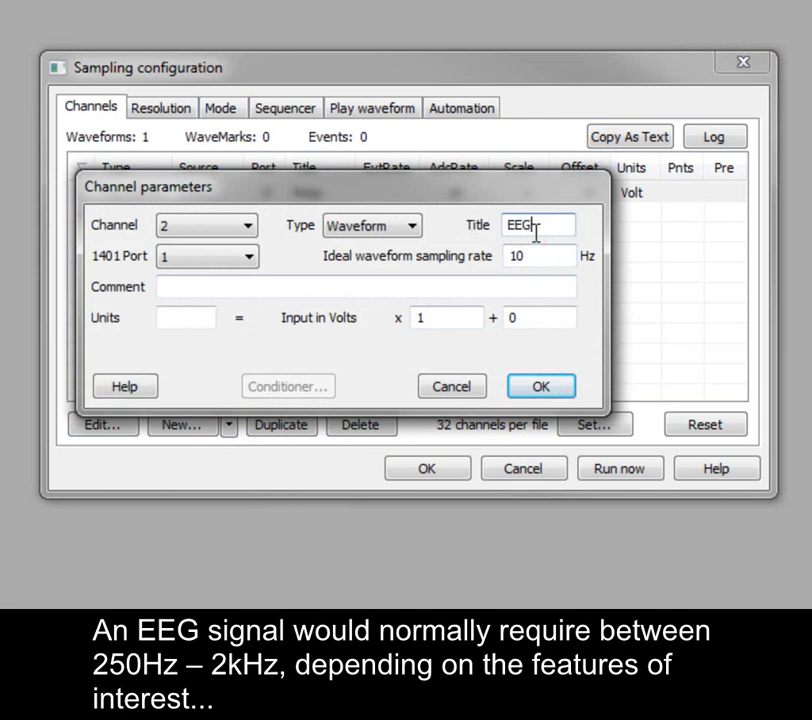
left_click(533, 256)
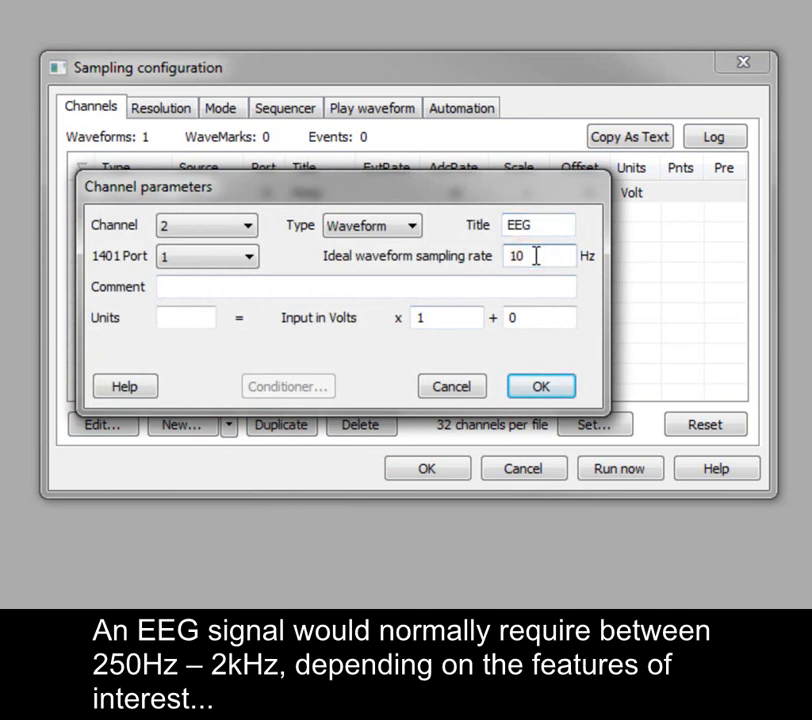
type("00")
left_click(552, 389)
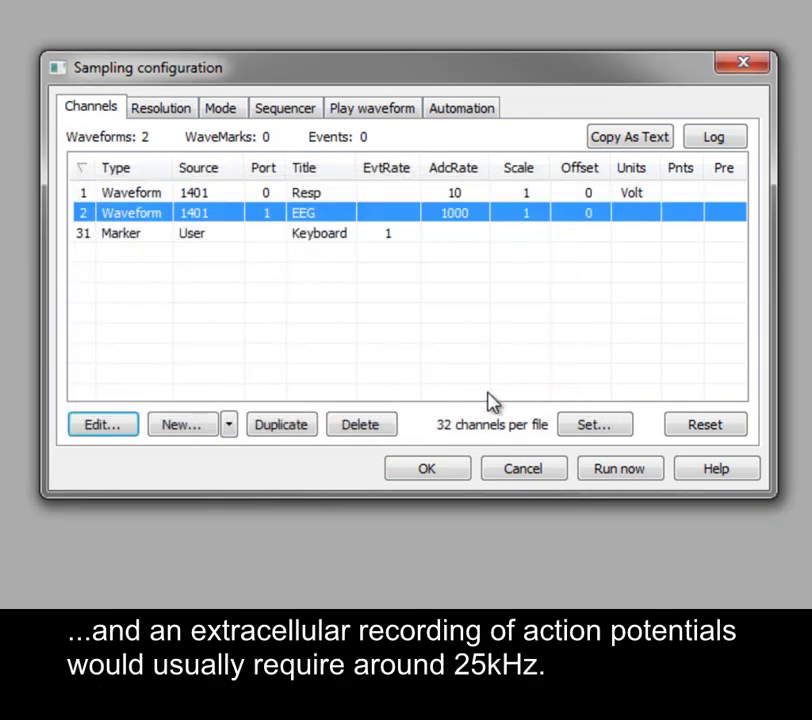
Add a waveform channel Spikes at 25000 Hz, in mV with scale factor 1000.
left_click(230, 426)
left_click(290, 432)
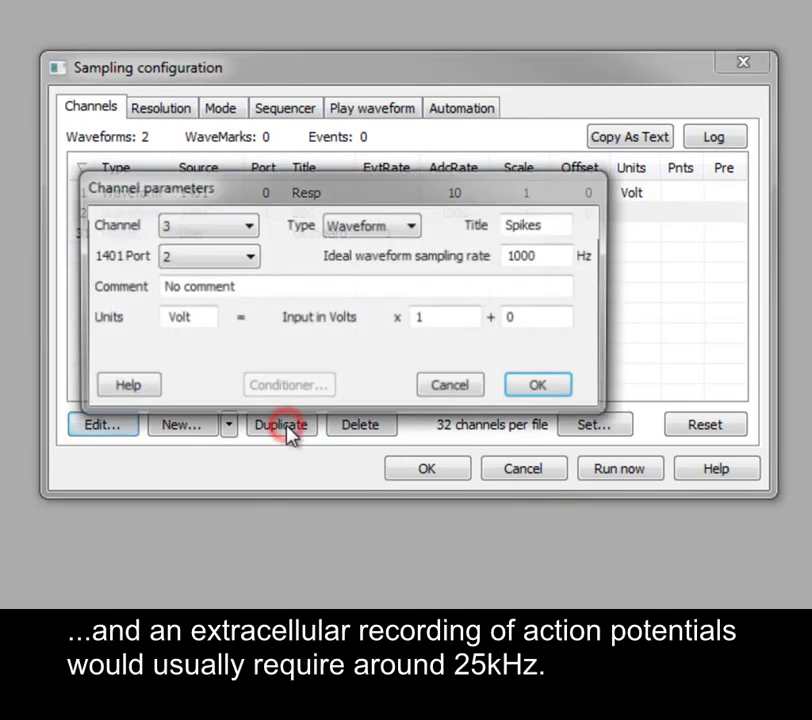
left_click_drag(540, 259, 486, 257)
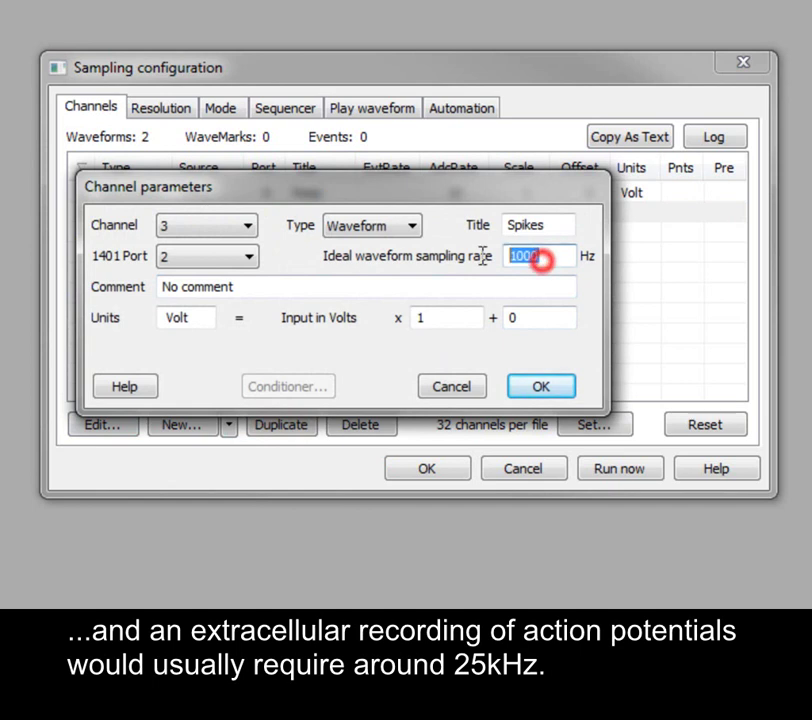
type("25000")
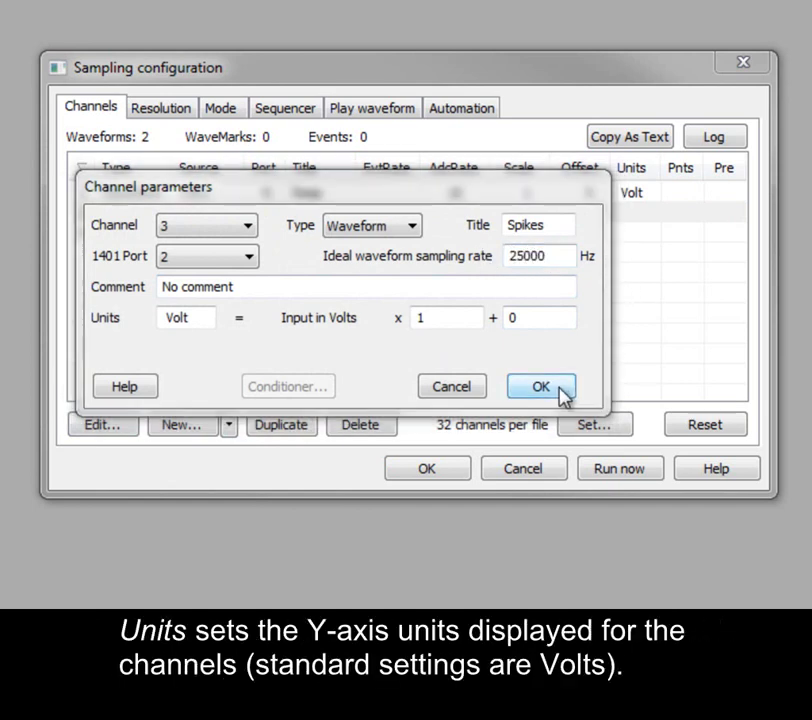
left_click(195, 317)
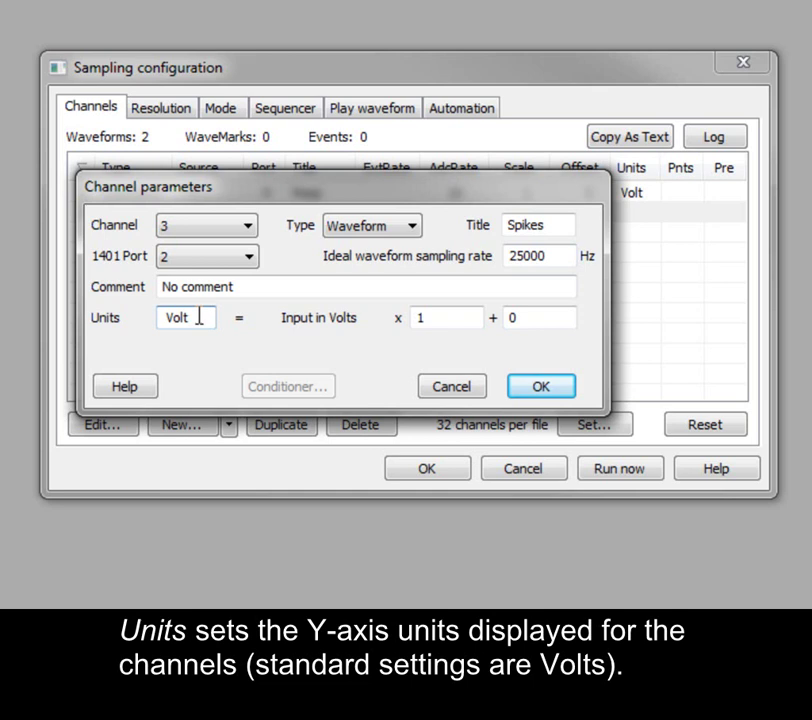
left_click(451, 317)
left_click(561, 318)
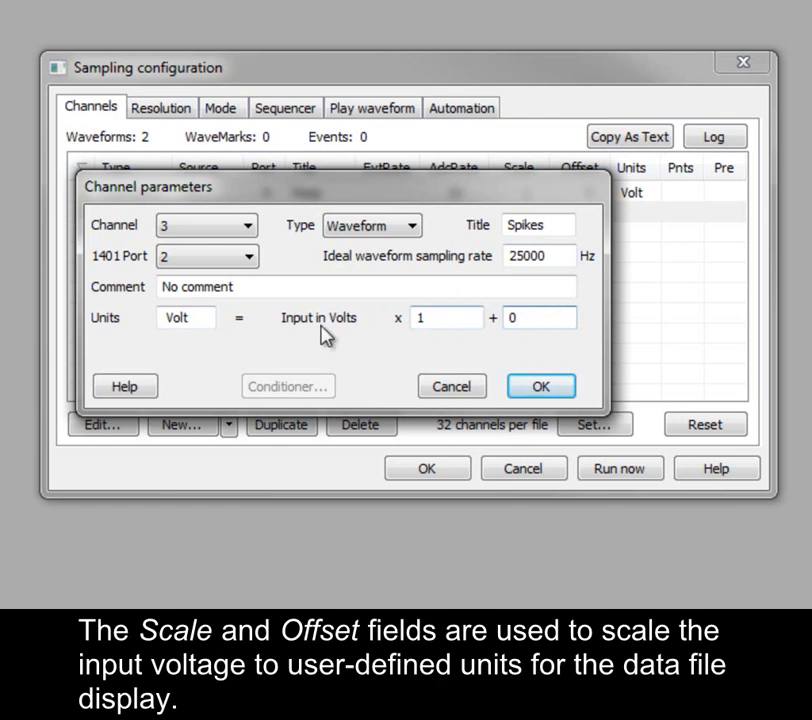
left_click_drag(190, 318, 160, 326)
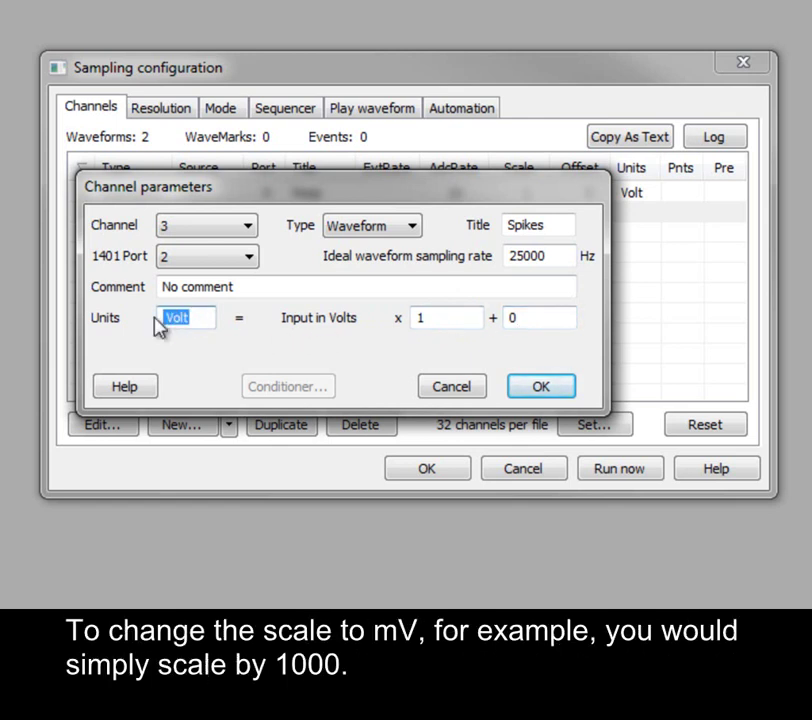
type("mV")
left_click(446, 318)
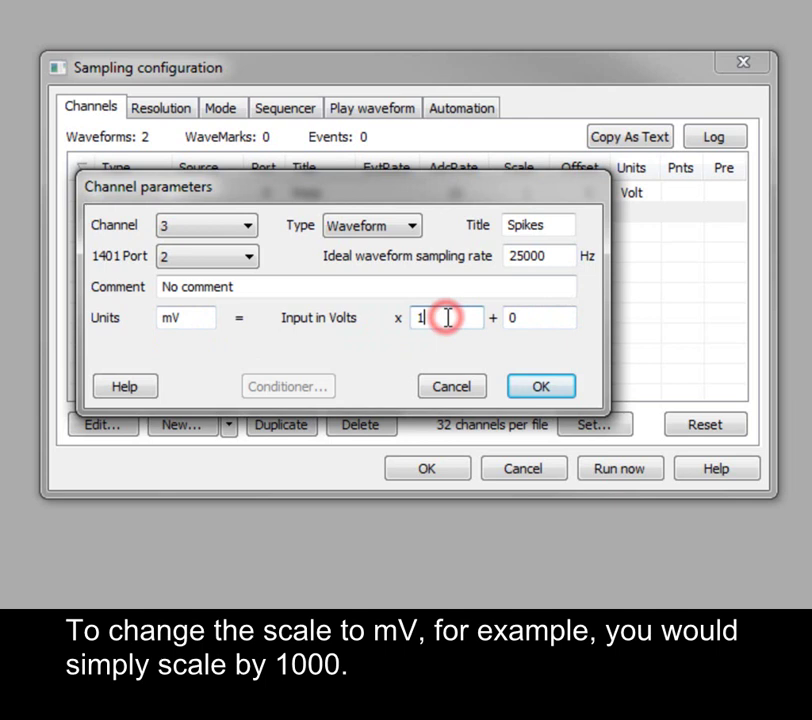
type("000")
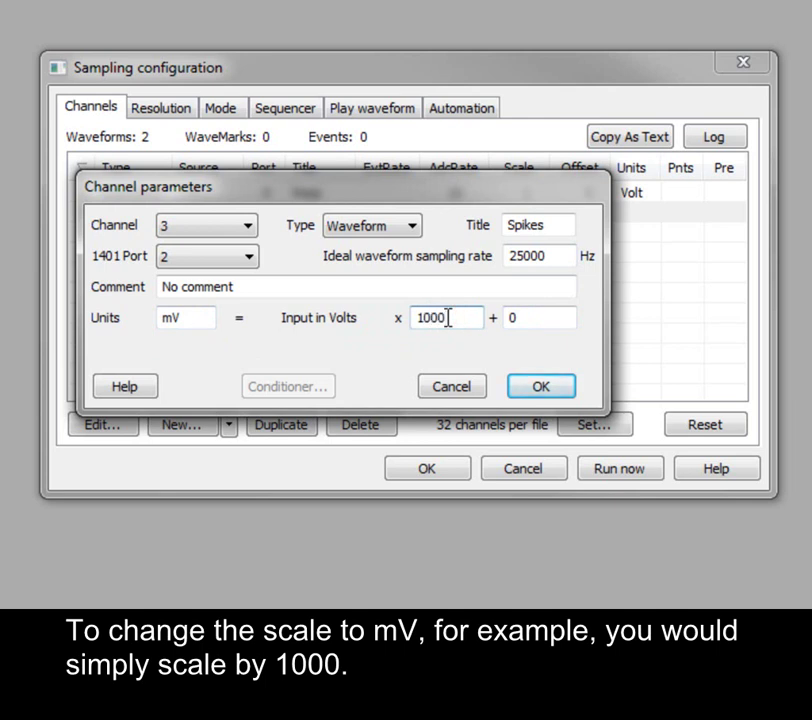
left_click(561, 389)
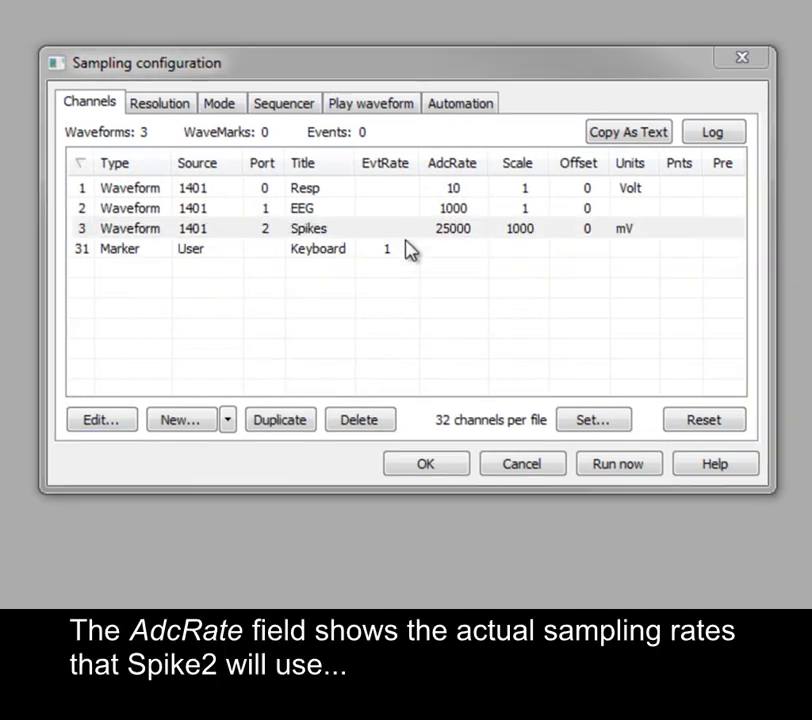
left_click(410, 236)
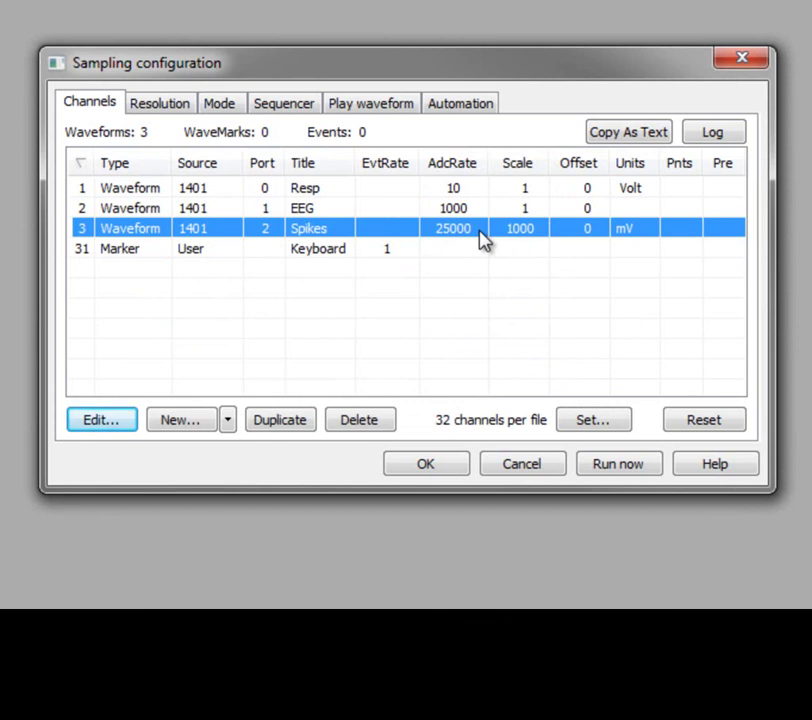
On the Resolution tab, choose Micro1401 mk II and the 32-bit smr (2 GB max) output format.
left_click(172, 110)
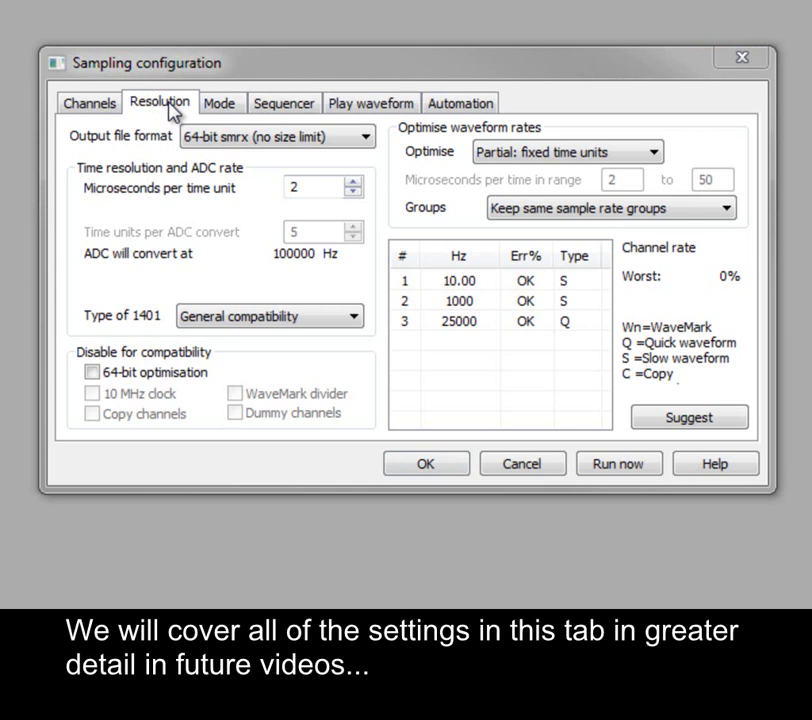
left_click(354, 317)
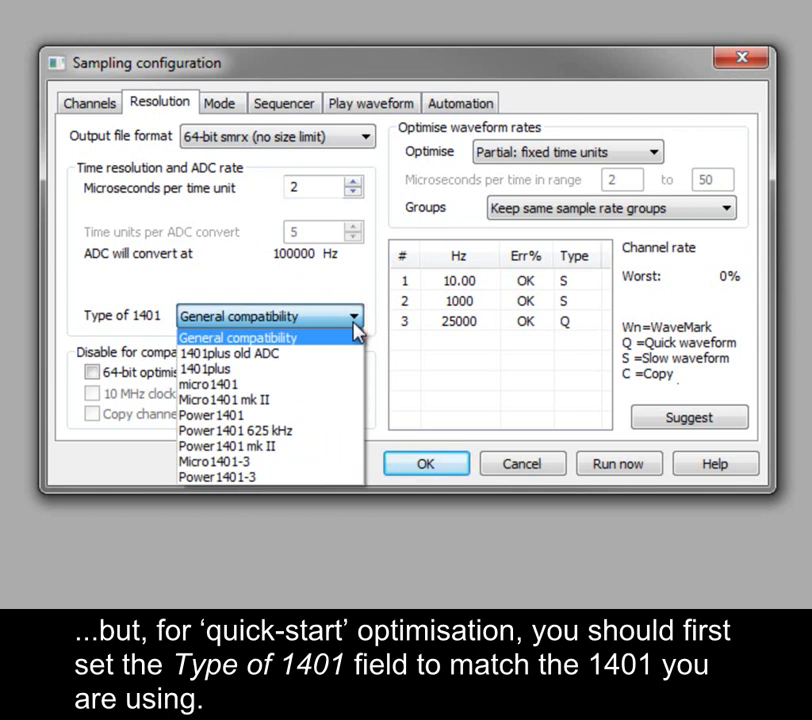
left_click(313, 401)
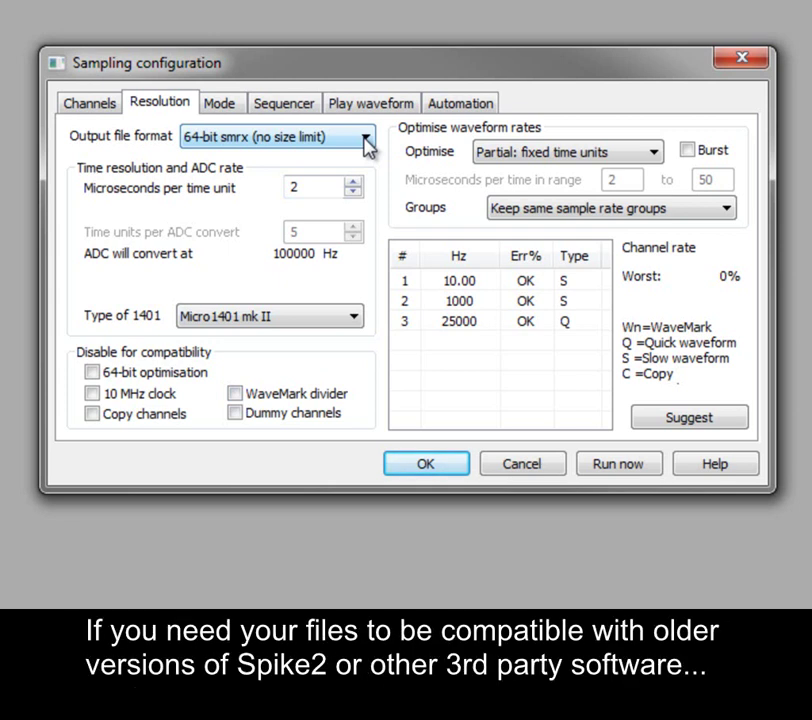
left_click(366, 142)
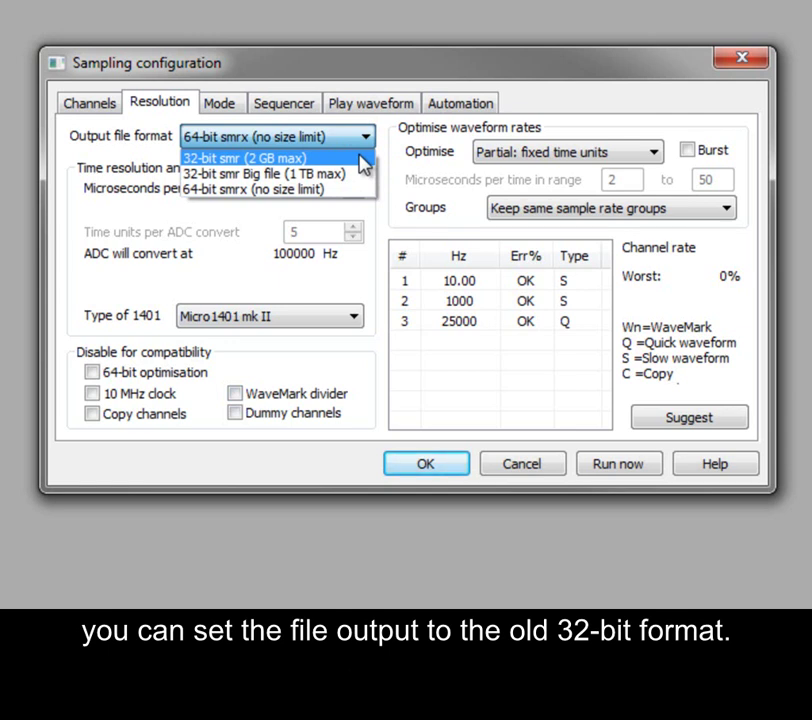
left_click(360, 158)
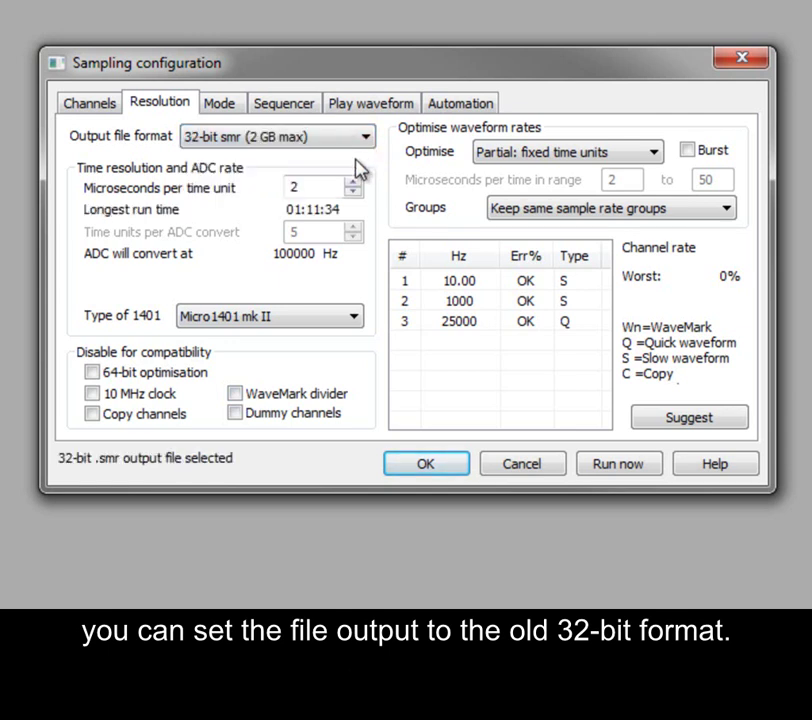
Switch the output to 64-bit smrx (no size limit) with 1 microsecond per time unit.
left_click(337, 186)
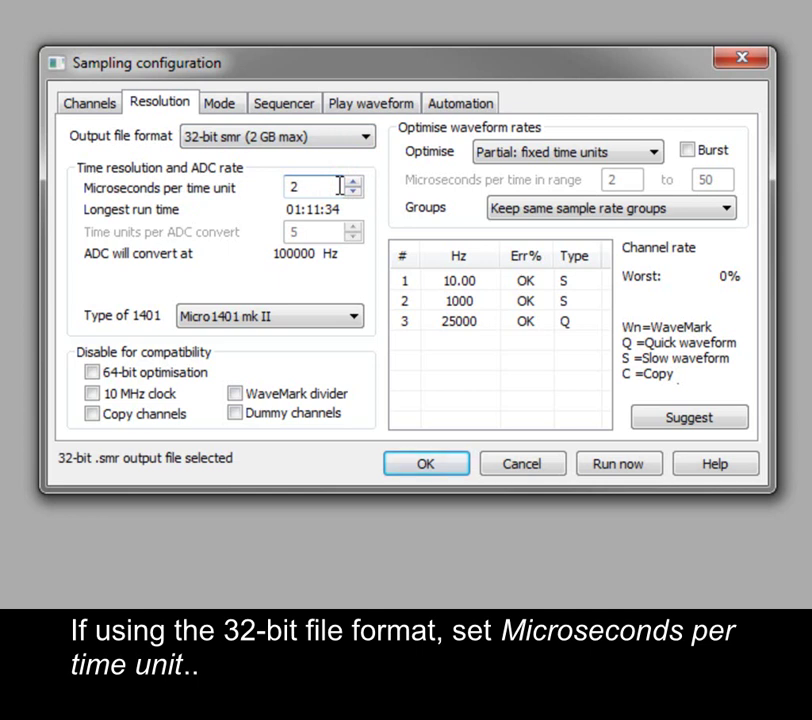
type("1")
key("Tab")
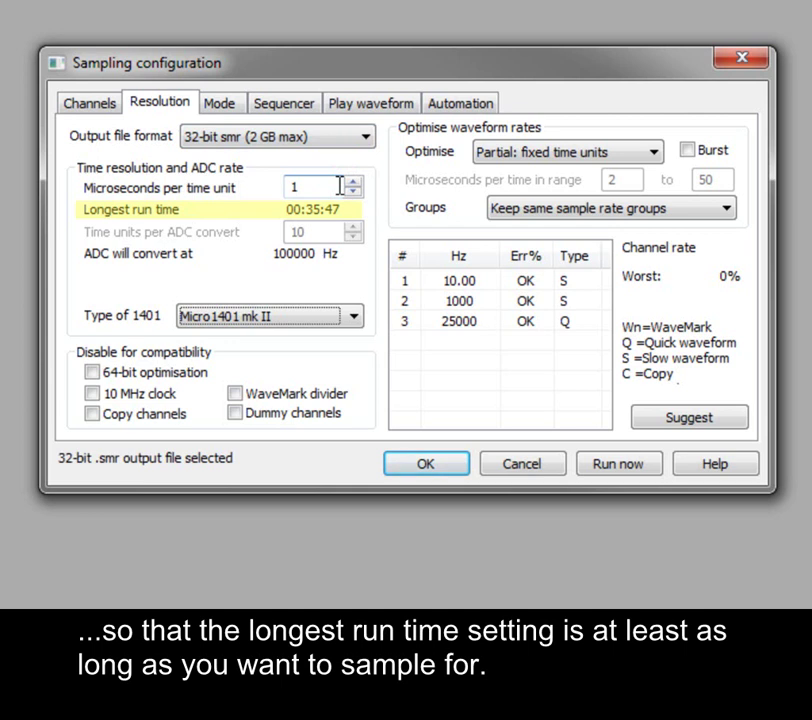
left_click_drag(340, 186, 290, 185)
type("2")
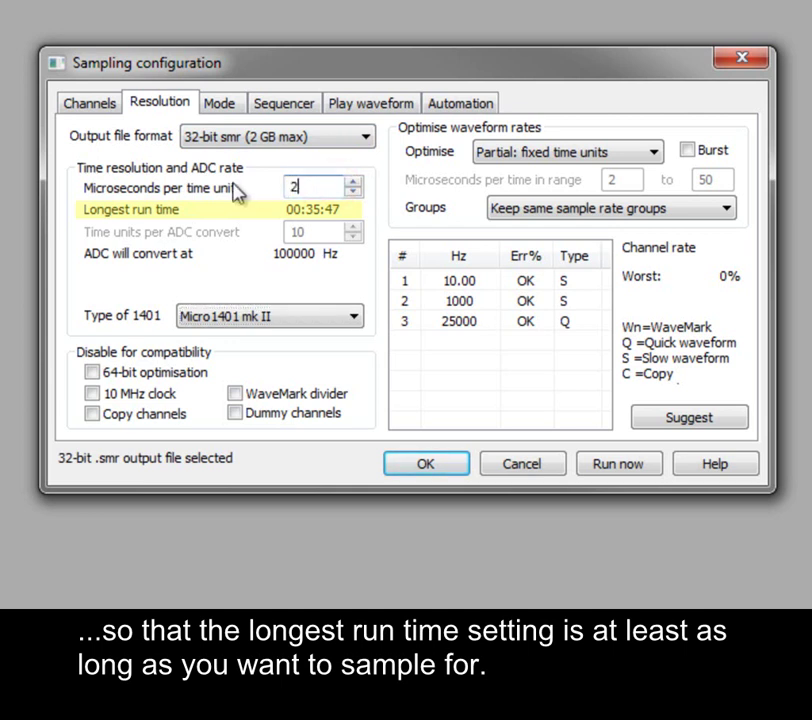
left_click(367, 140)
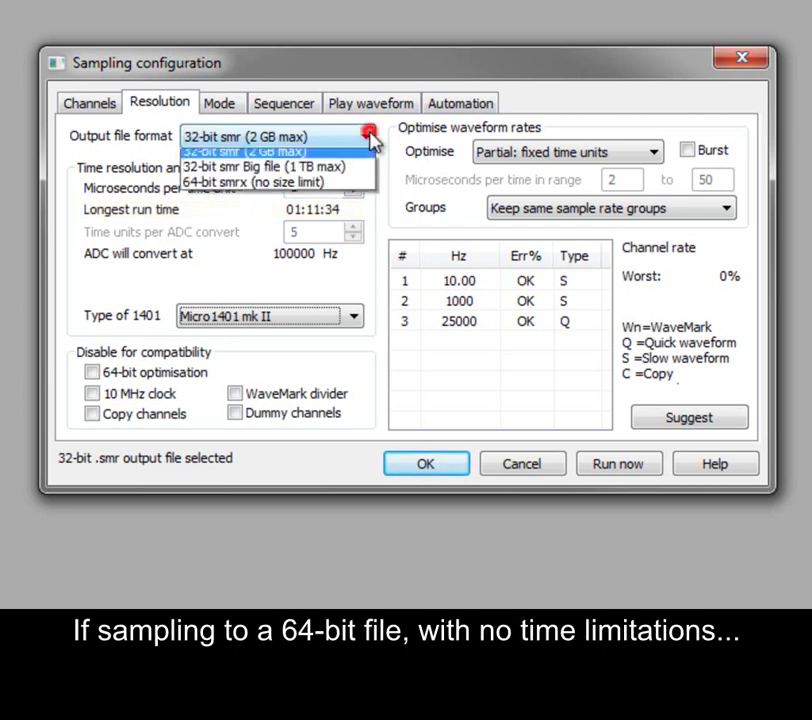
left_click(345, 188)
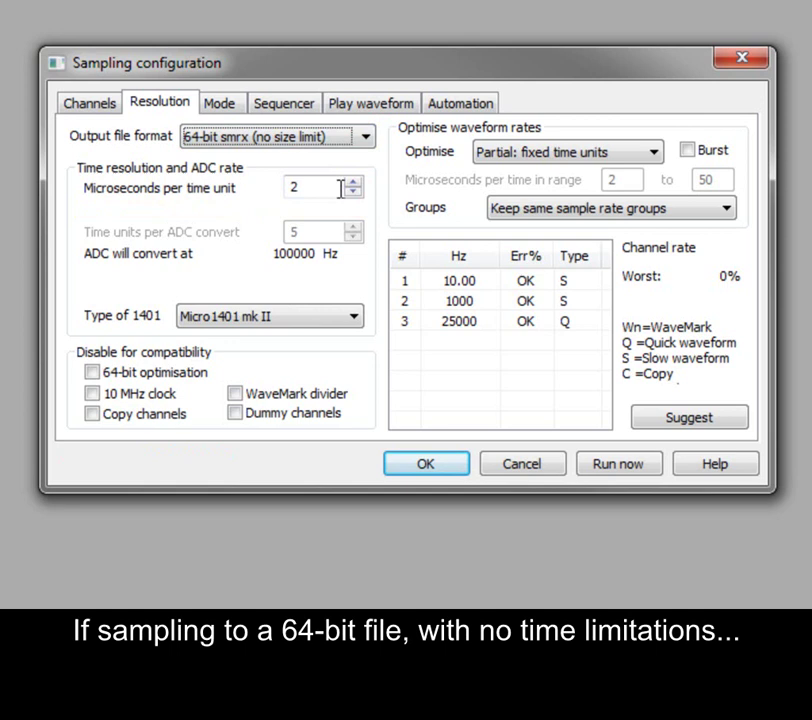
left_click_drag(319, 187, 281, 196)
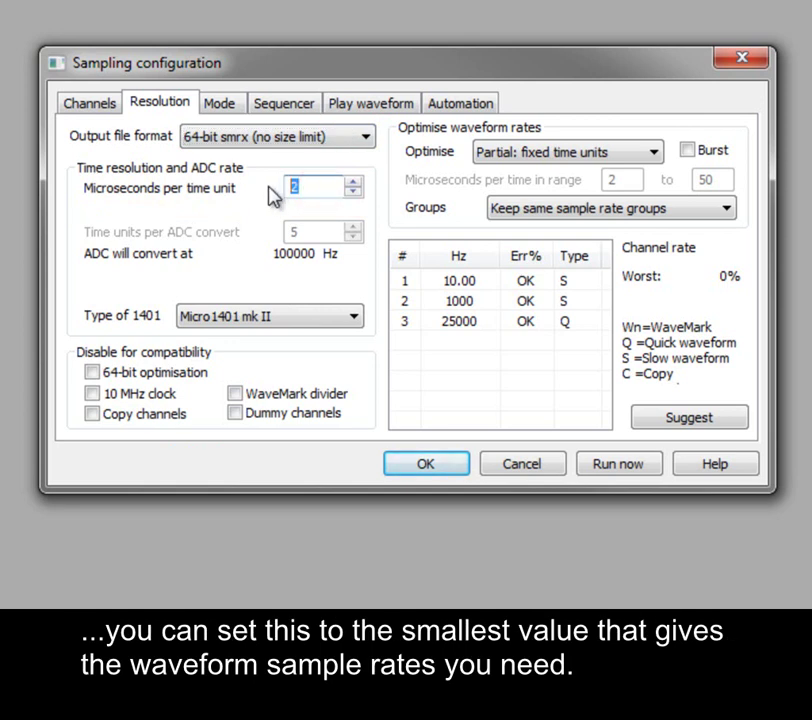
type("1")
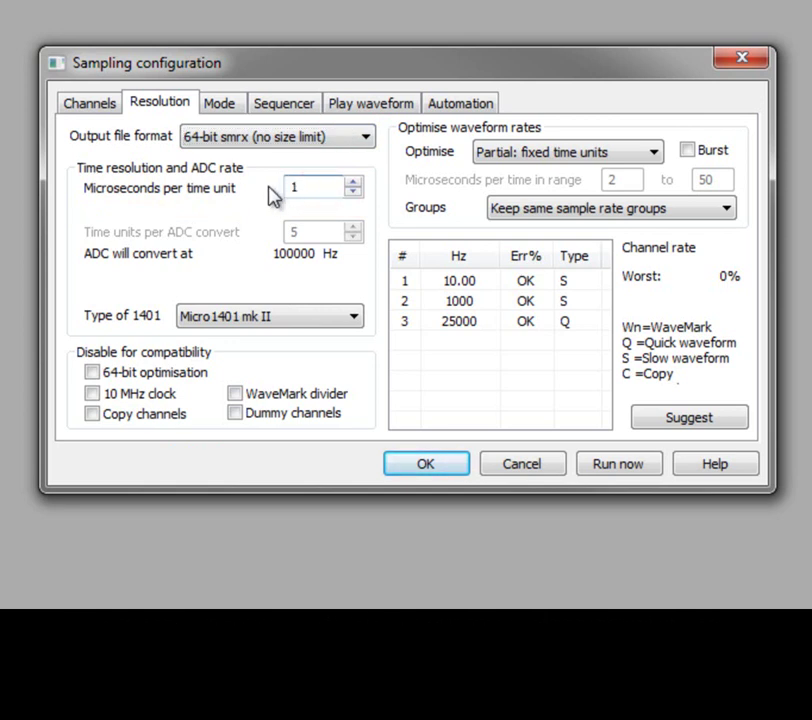
left_click(98, 111)
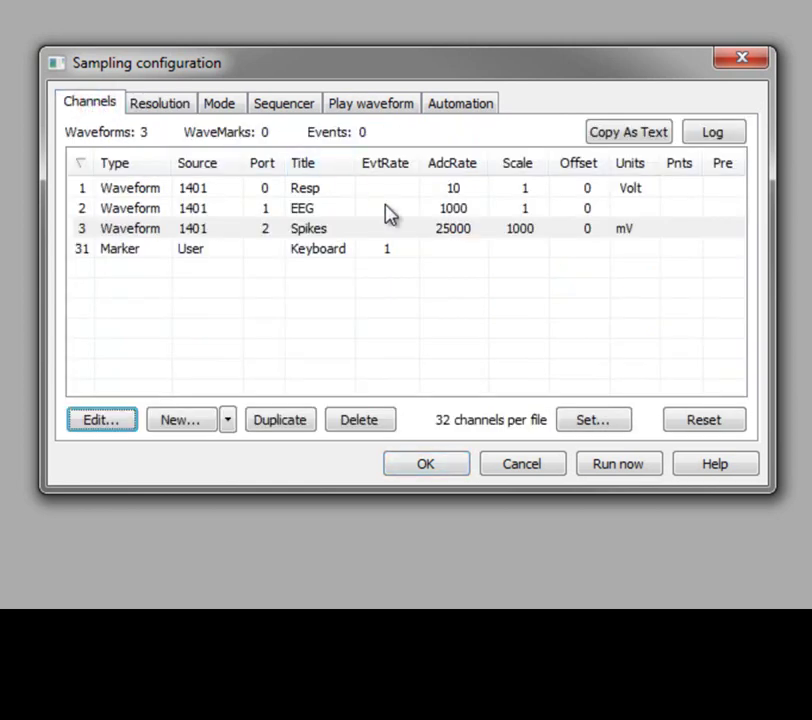
Write the sampling settings to the Log window, close the configuration and review the log.
left_click(412, 252)
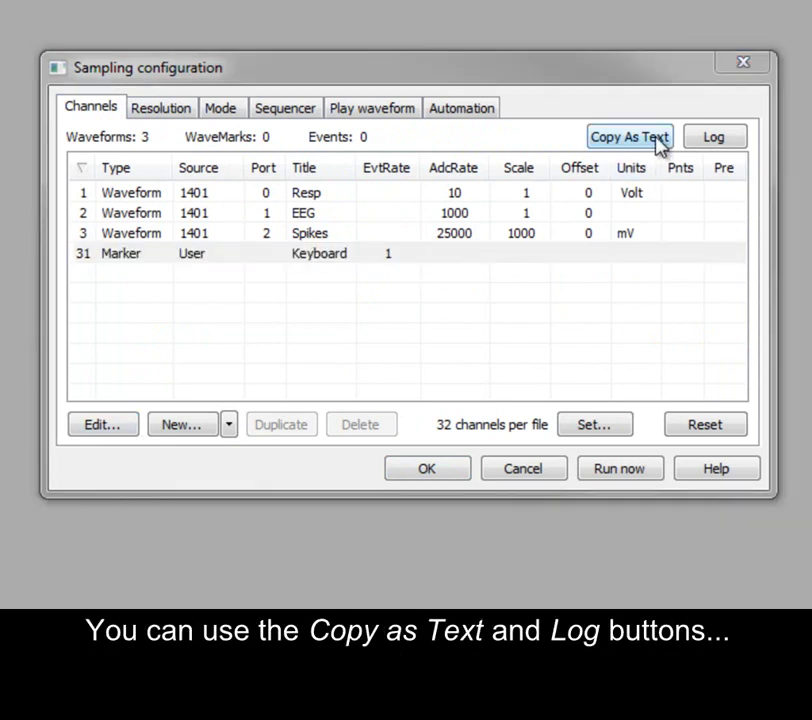
left_click(705, 140)
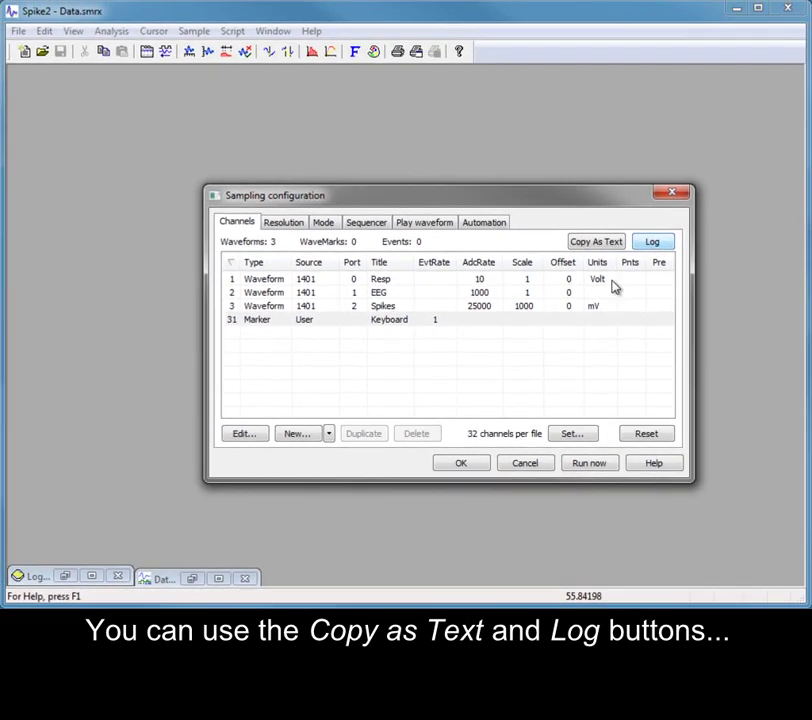
left_click(475, 463)
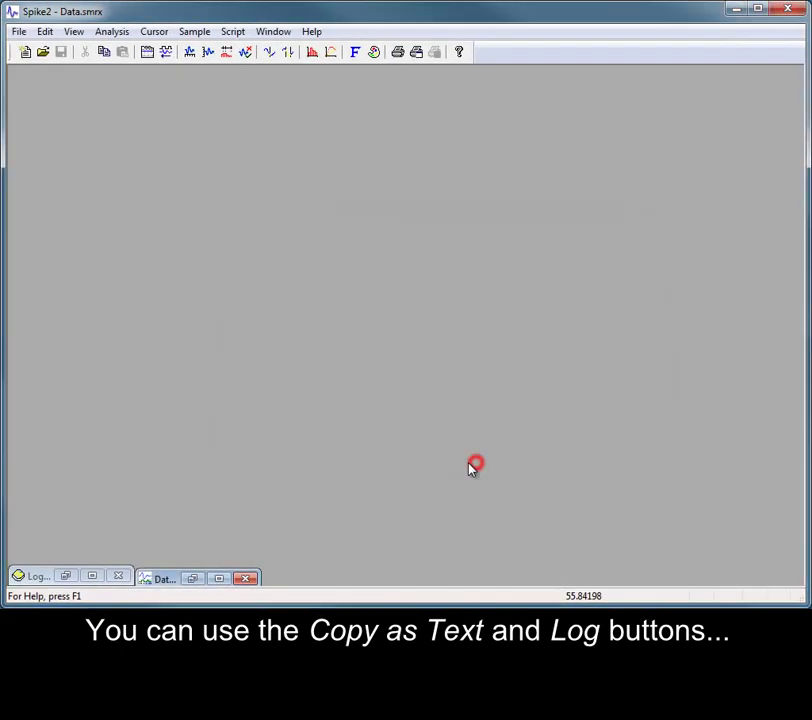
left_click(66, 577)
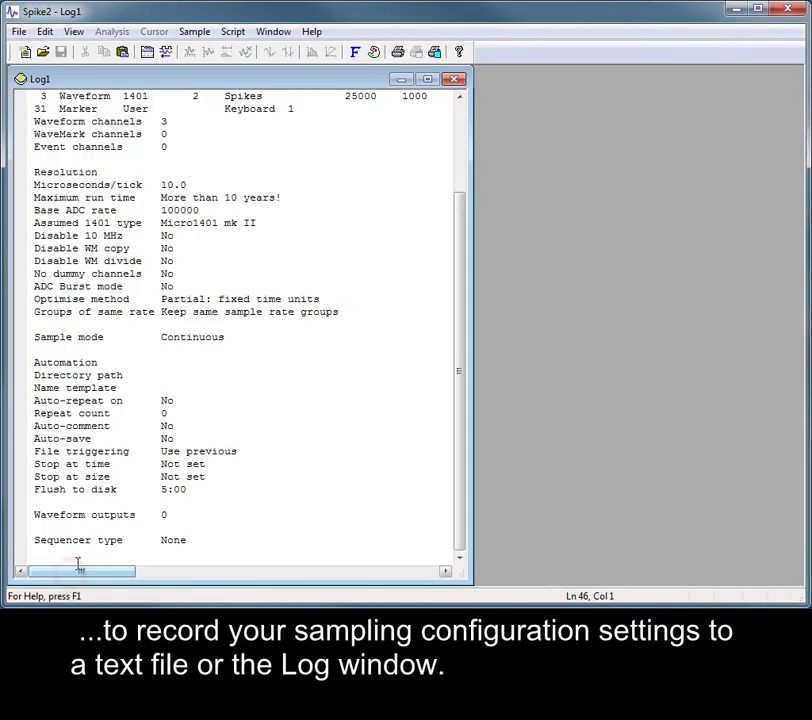
left_click_drag(464, 283, 487, 169)
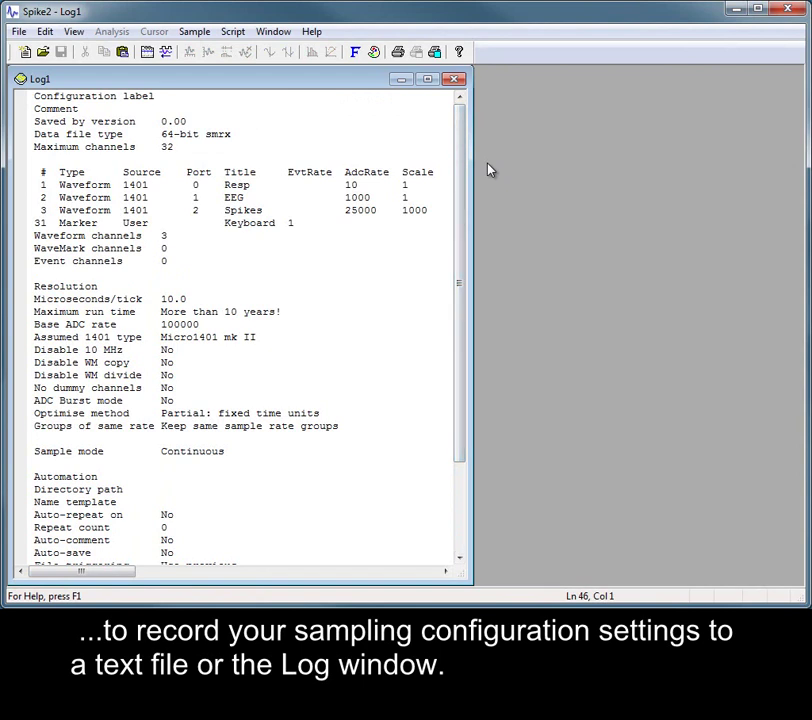
Reopen the sampling configuration and confirm 32 maximum channels per new data file.
left_click(401, 80)
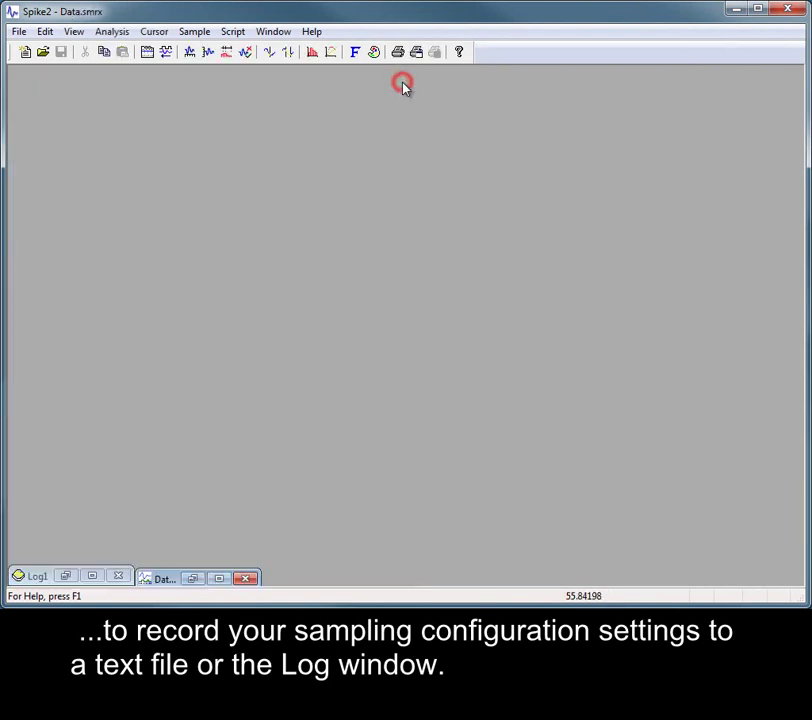
left_click(148, 53)
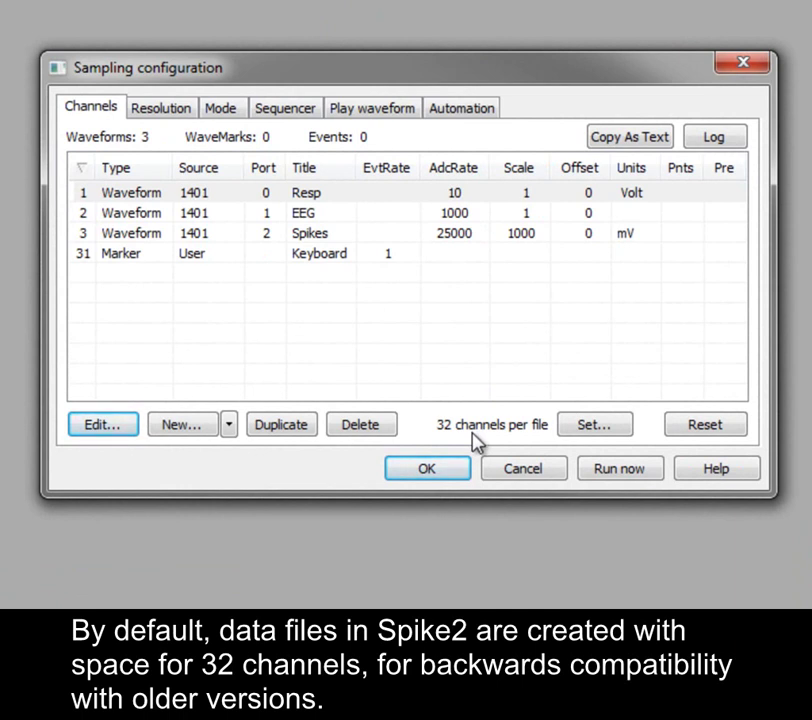
left_click(625, 427)
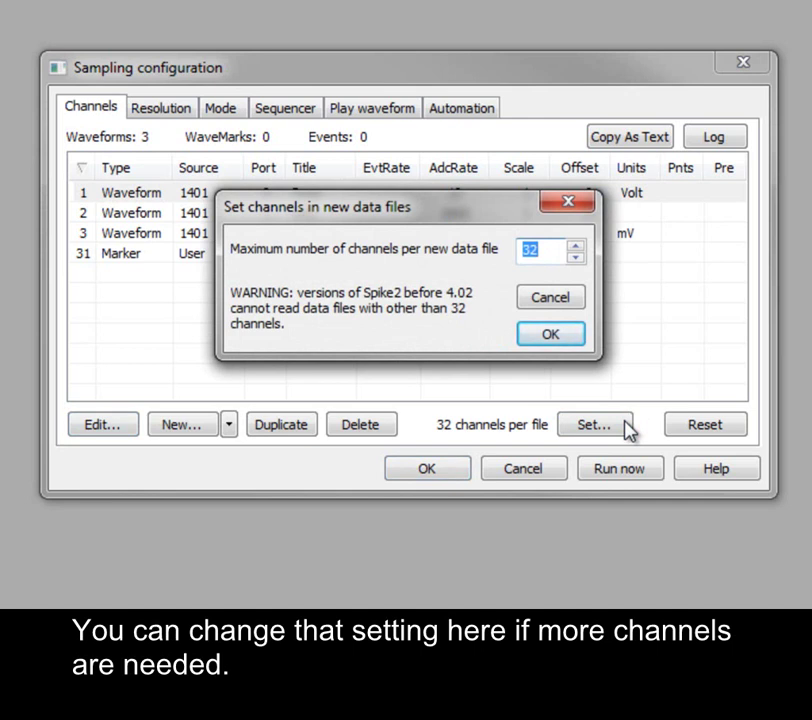
left_click(552, 338)
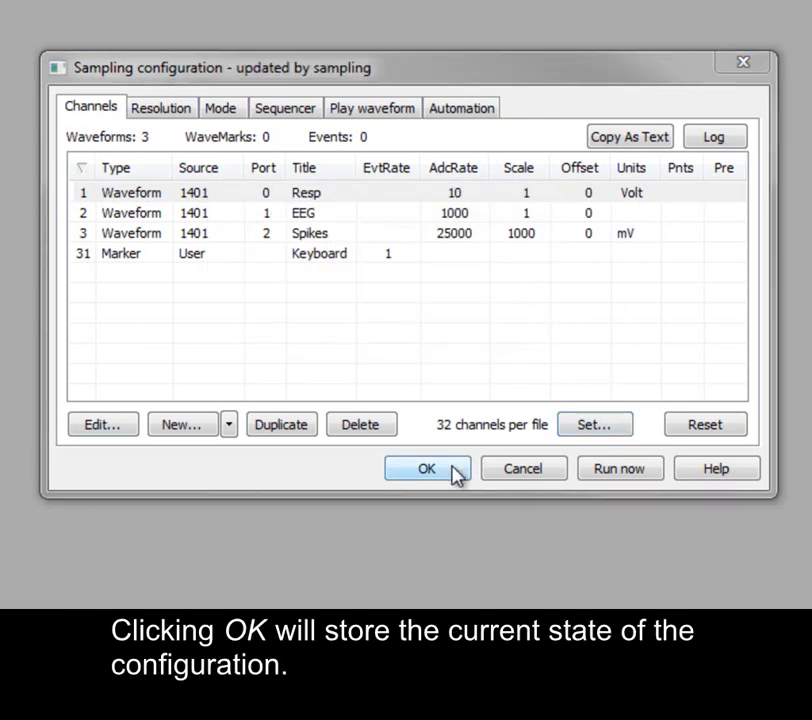
Run sampling of Resp, EEG and Spikes into Data8, stop it, and reopen the configuration.
left_click(653, 472)
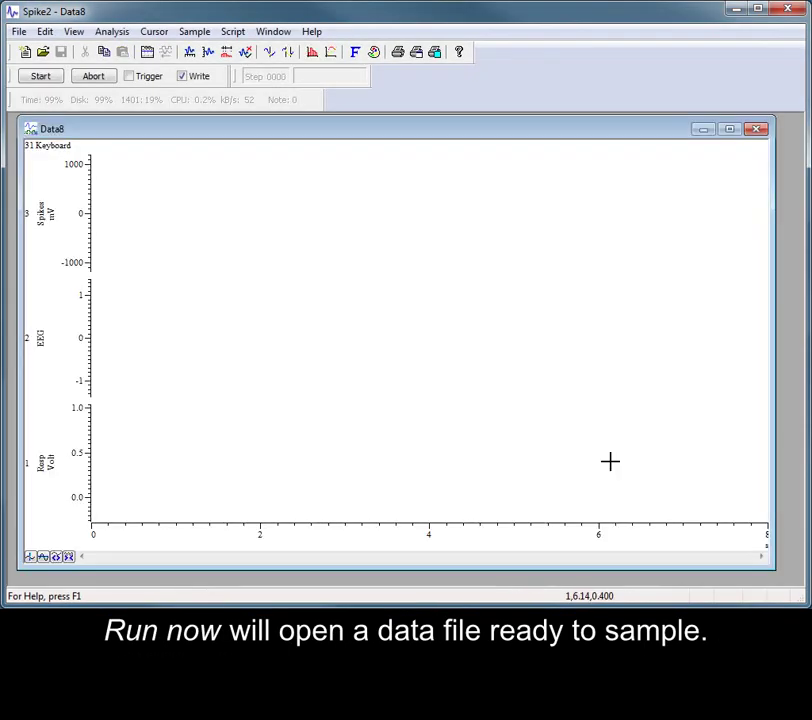
left_click(40, 77)
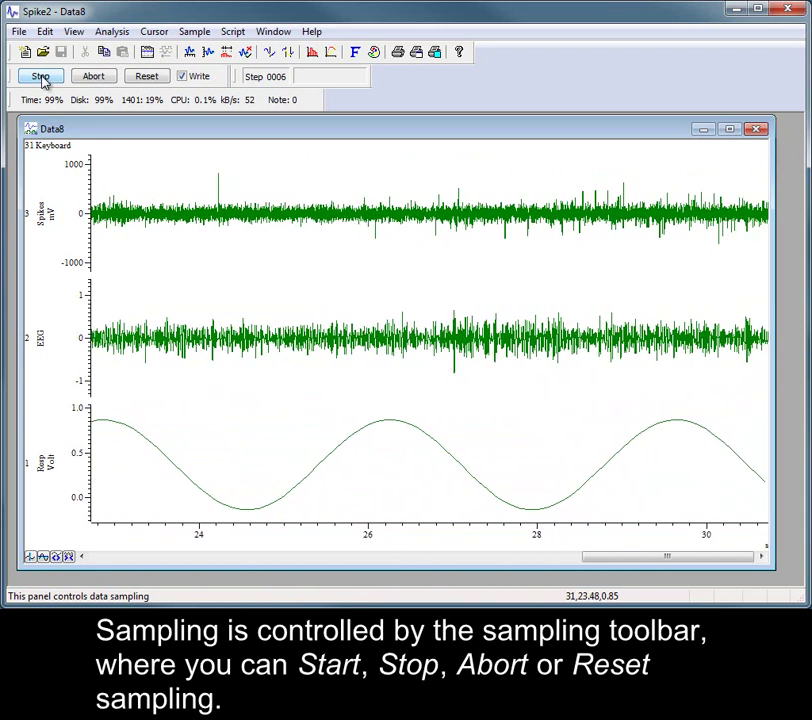
left_click(40, 77)
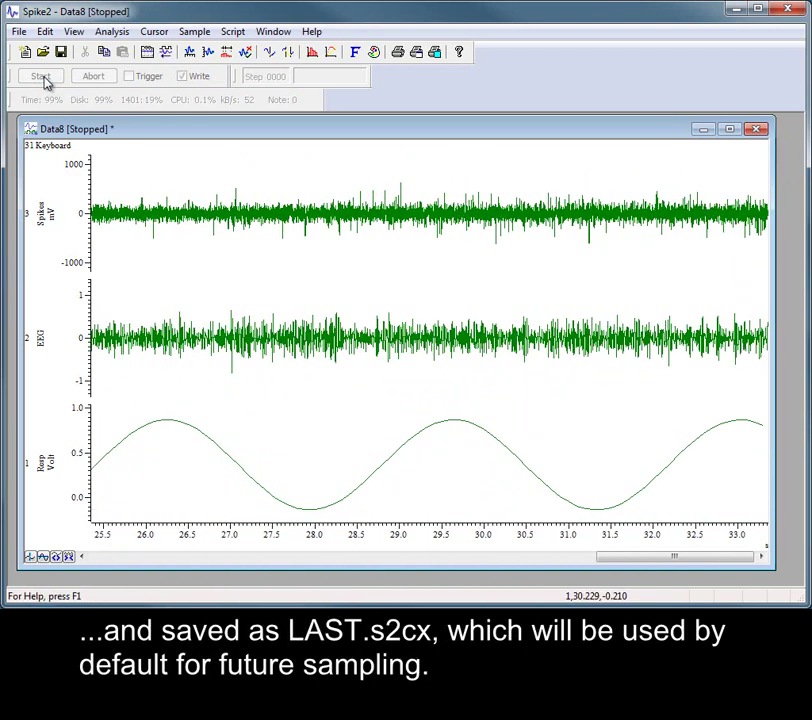
left_click(146, 53)
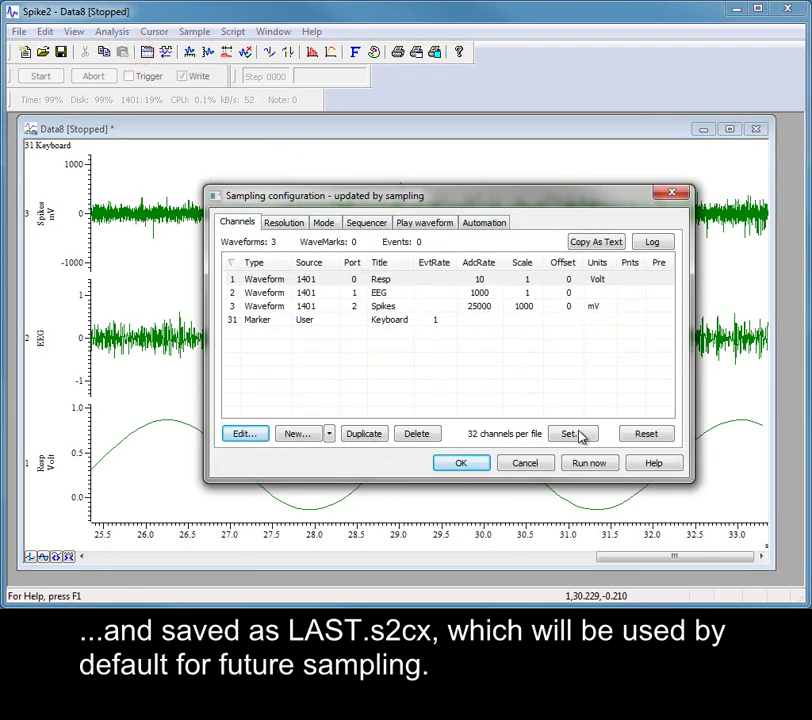
Record about 8.5 s of Resp, EEG and Spikes waveforms into new file Data9, then stop.
left_click(597, 467)
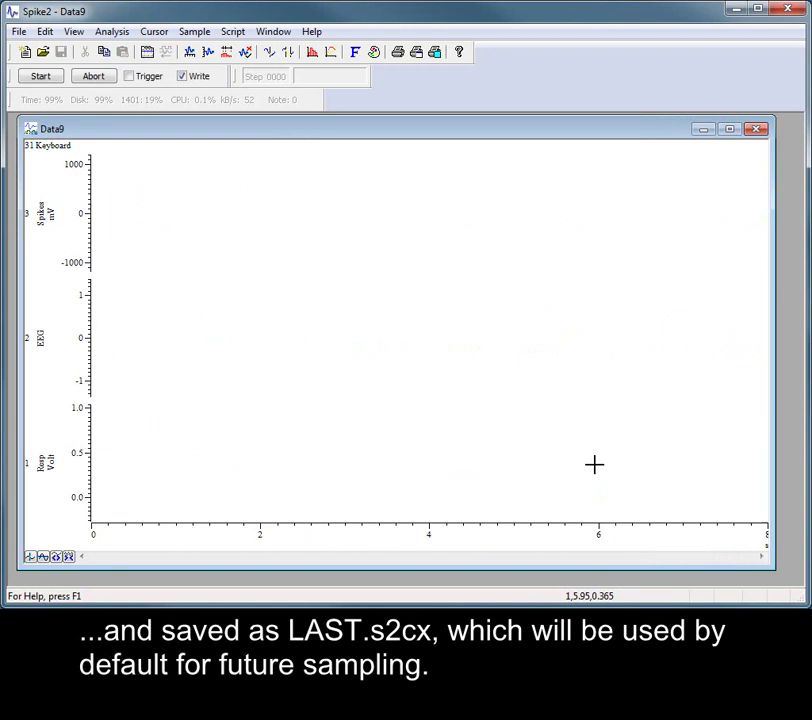
left_click(40, 77)
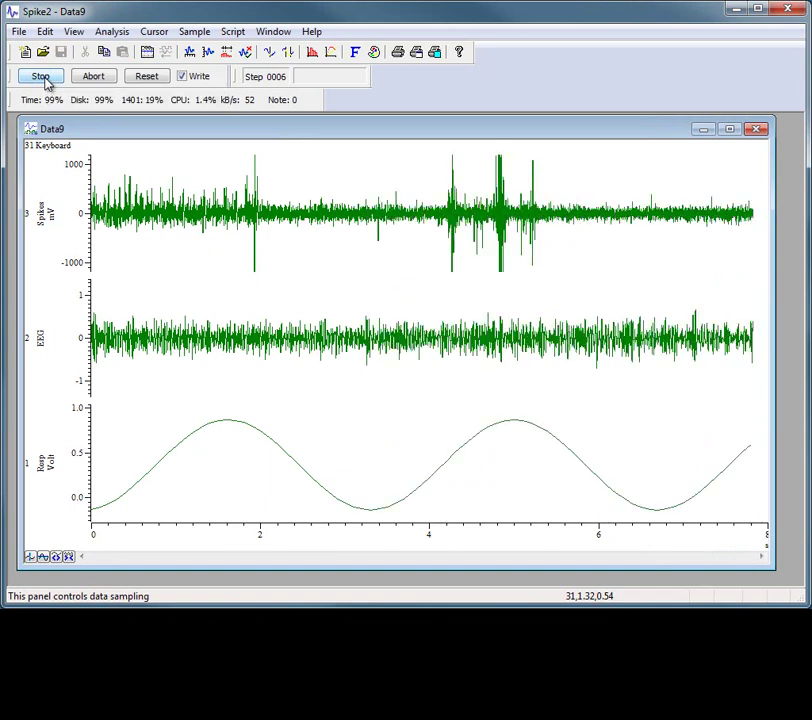
left_click(42, 78)
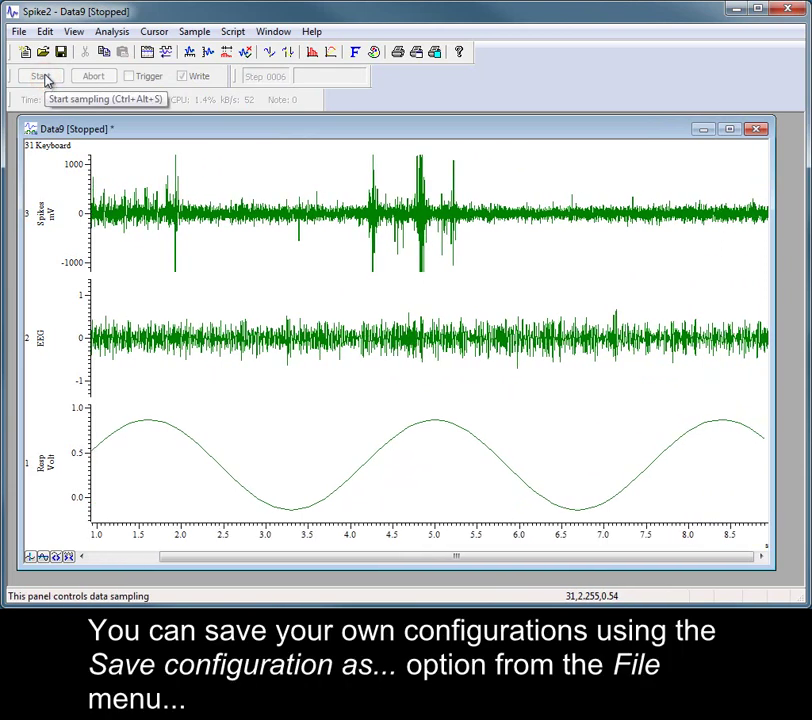
left_click(20, 31)
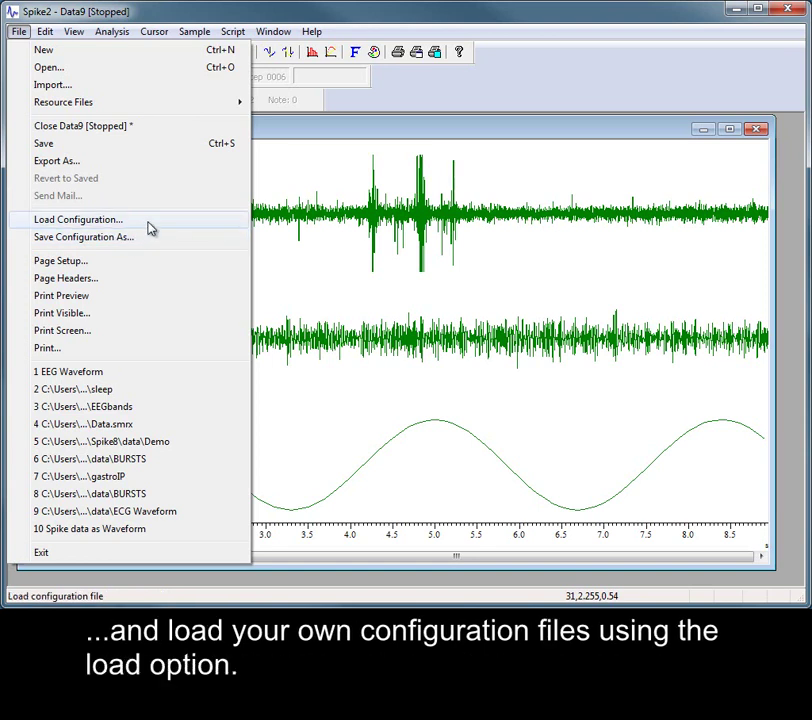
left_click(510, 130)
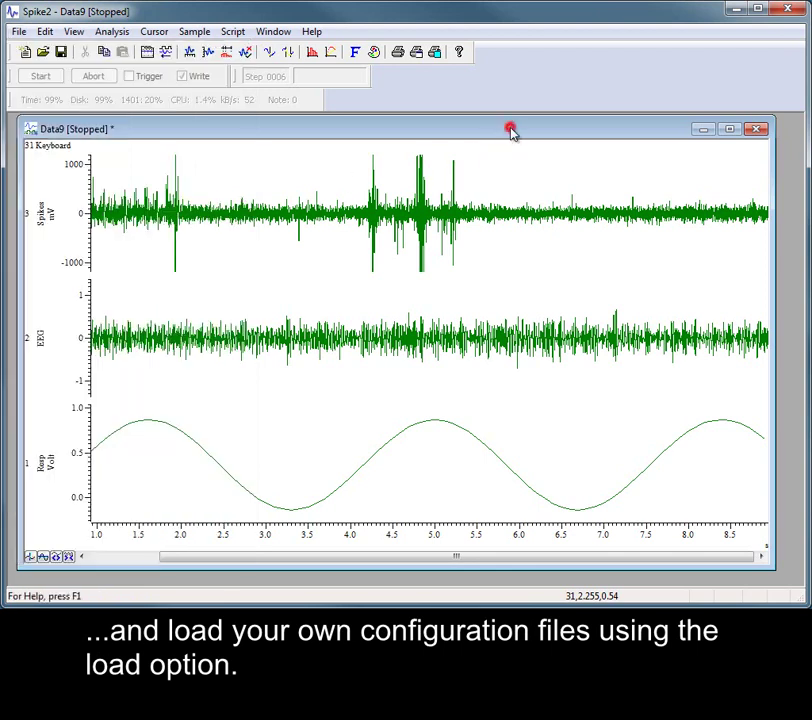